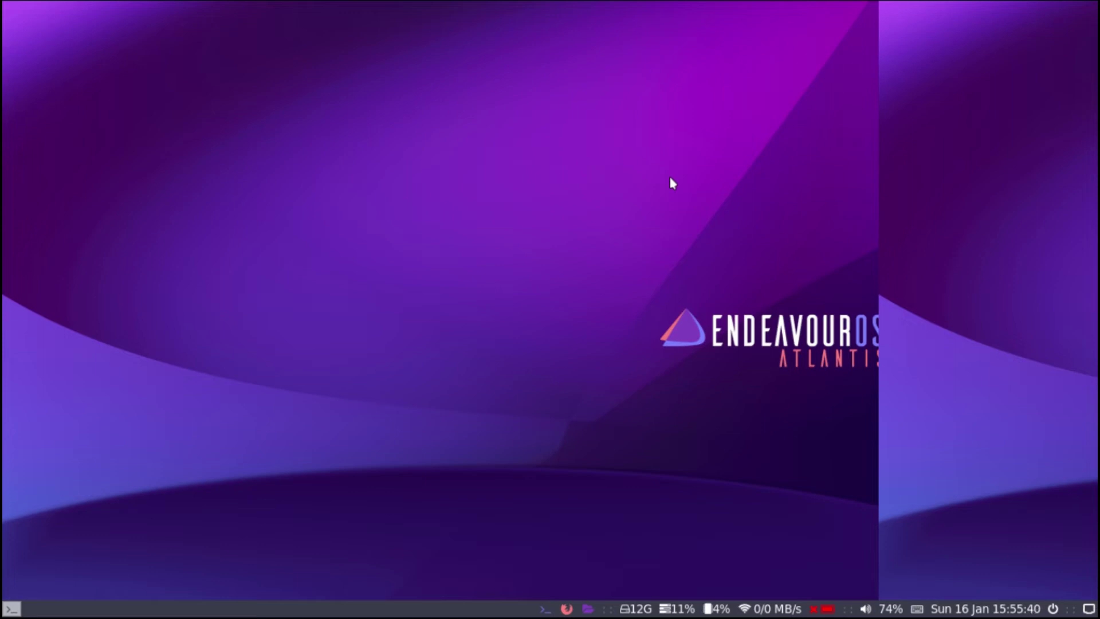
- Log out of i3, sign back in with the MATE session, and close the Welcome window
left_click(1054, 609)
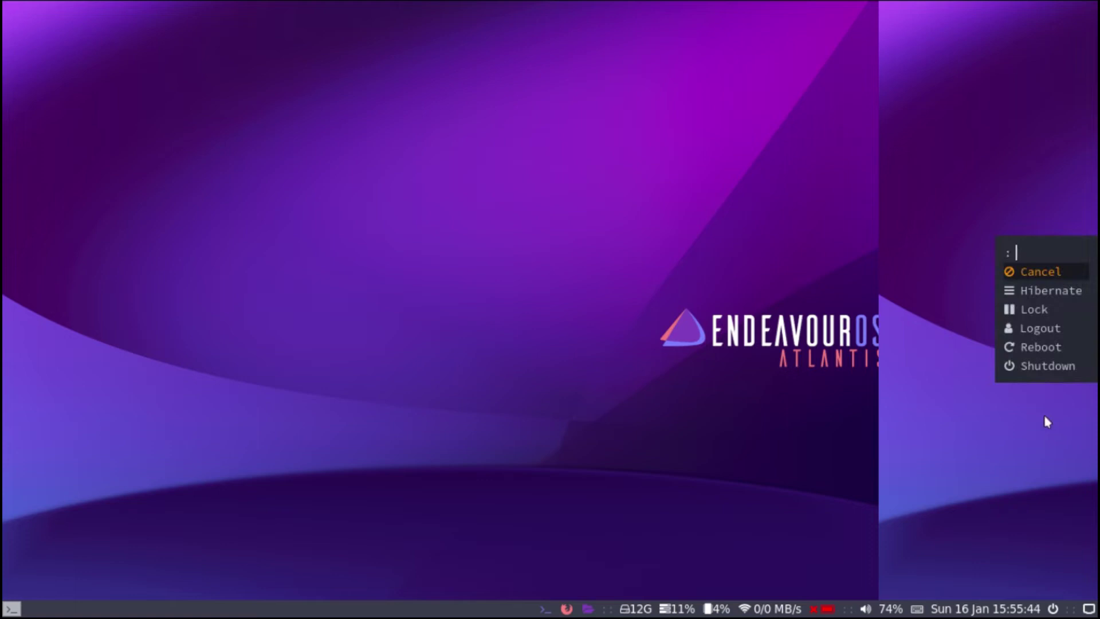
left_click(1034, 326)
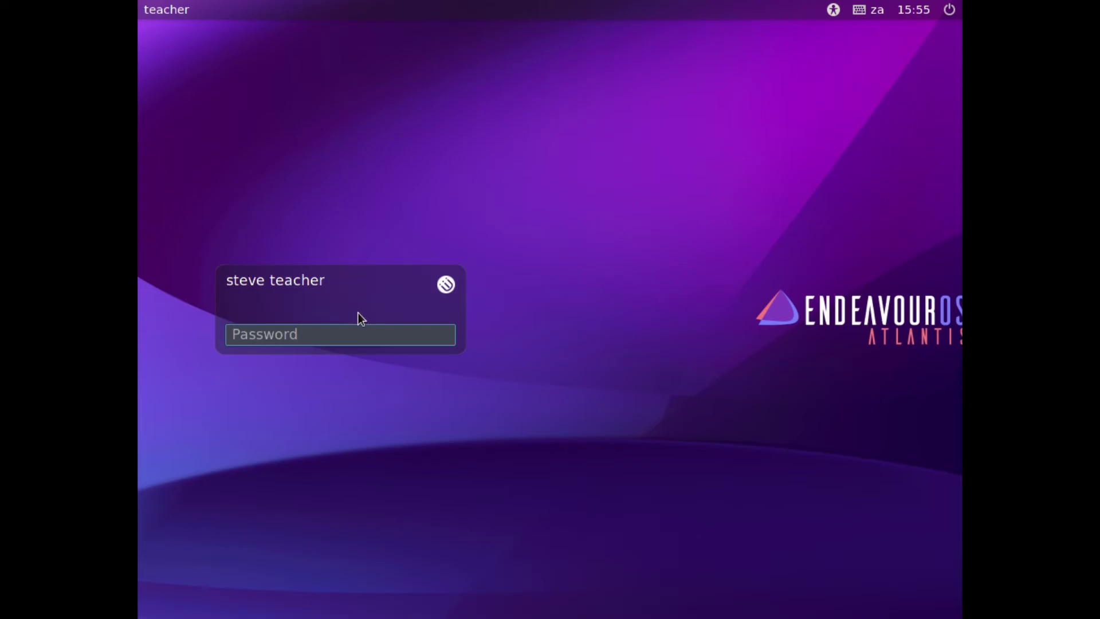
left_click(445, 284)
left_click(302, 314)
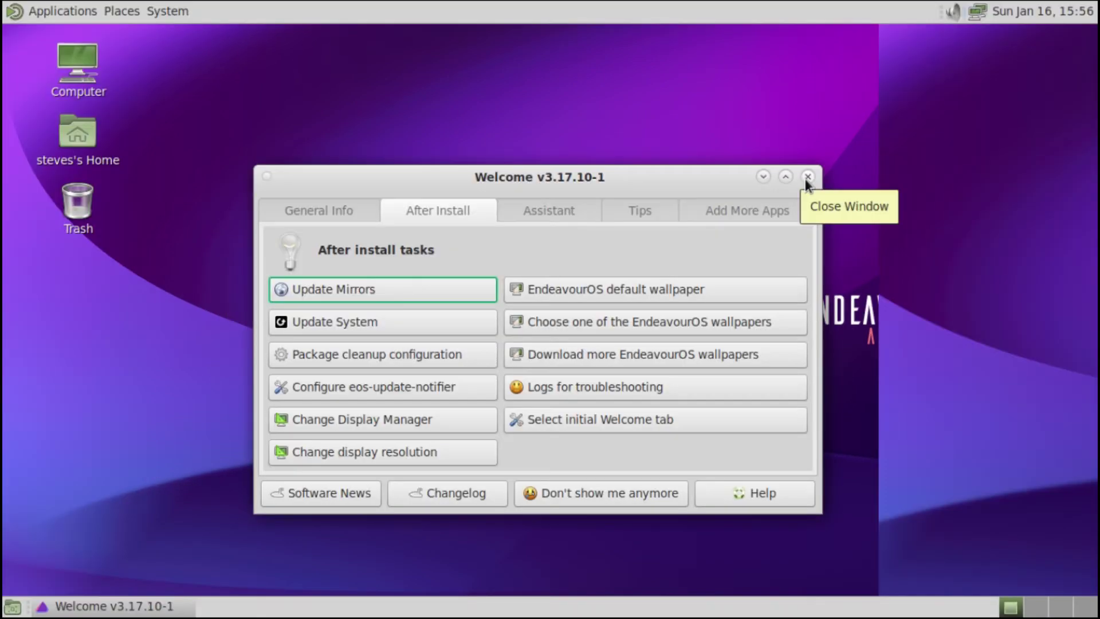
left_click(807, 177)
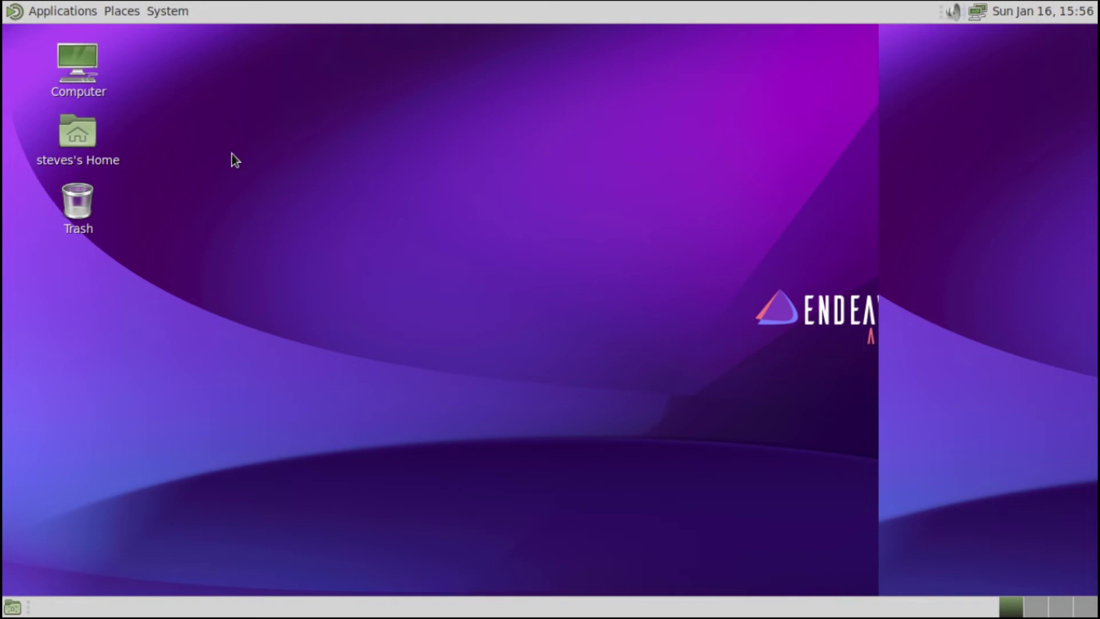
- Install dconf-editor in a new terminal with sudo pacman -S dconf-editor, confirming the installation
key("ctrl+alt+t")
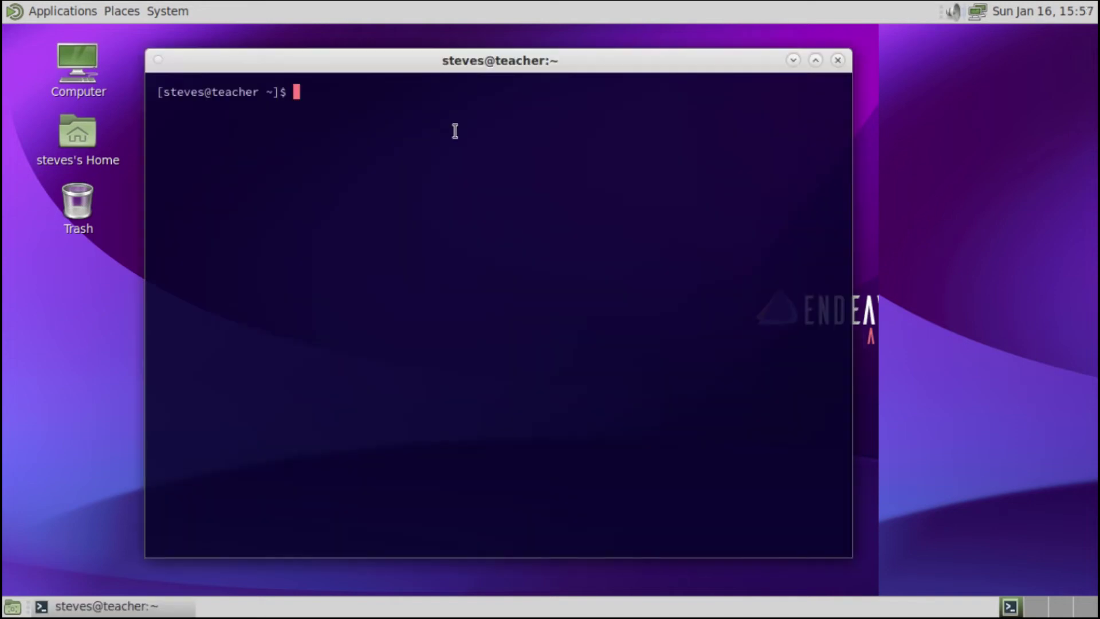
type("sudo pacman -S")
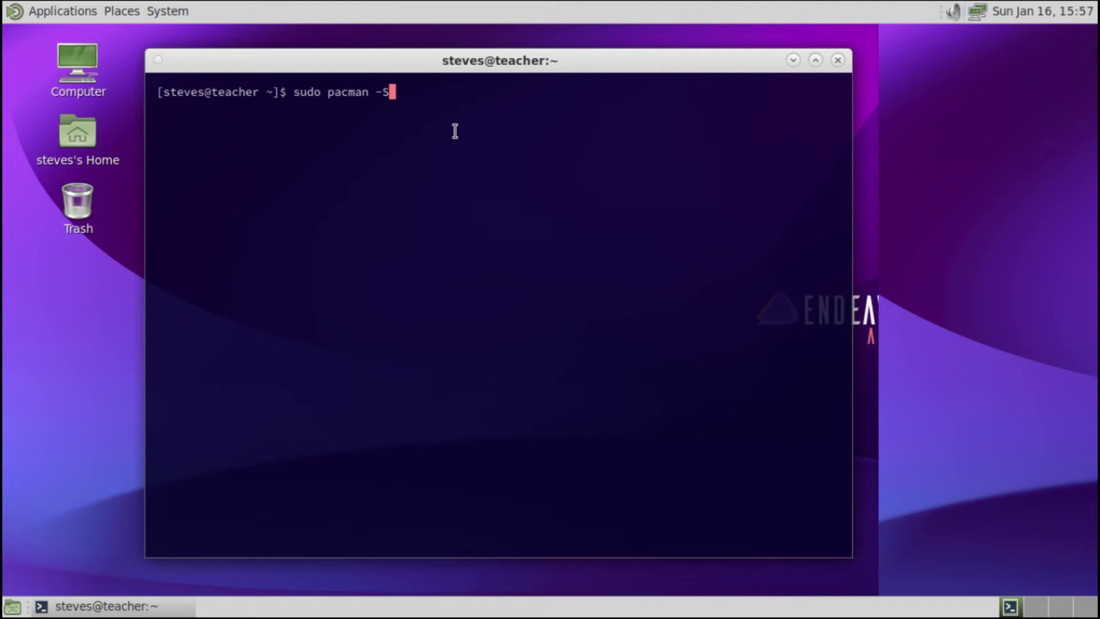
type("dconf-editor")
key("Return")
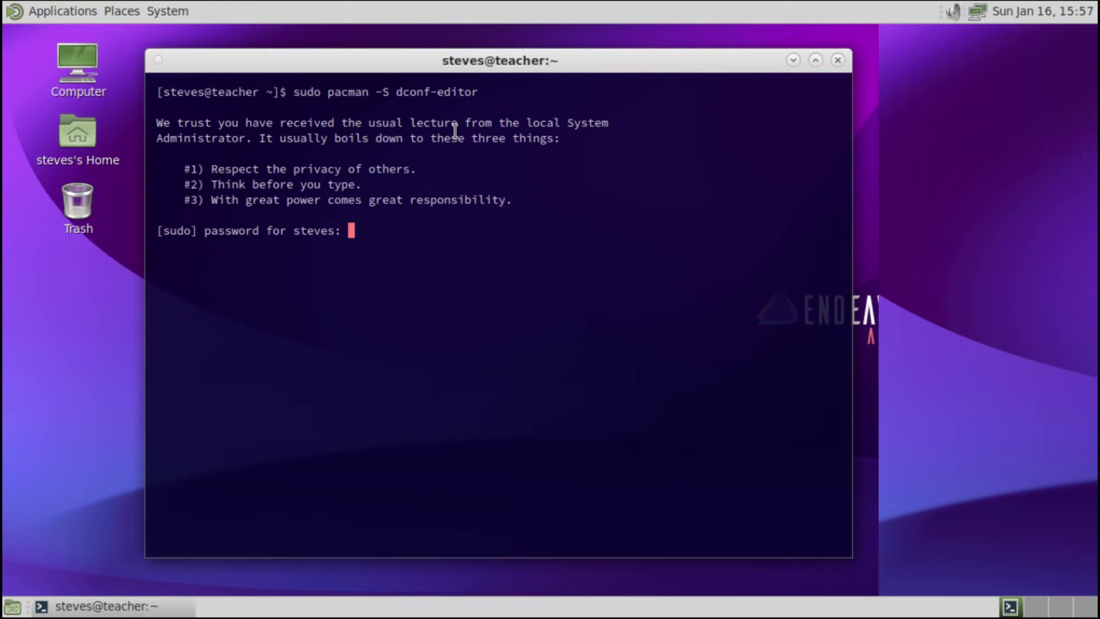
key("Return")
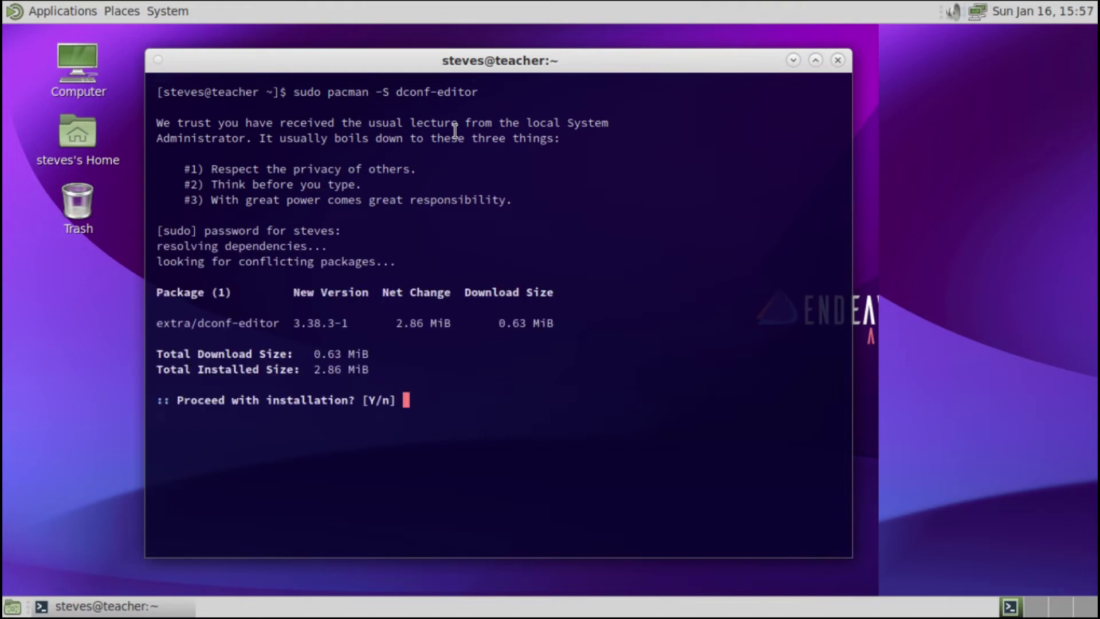
key("Return")
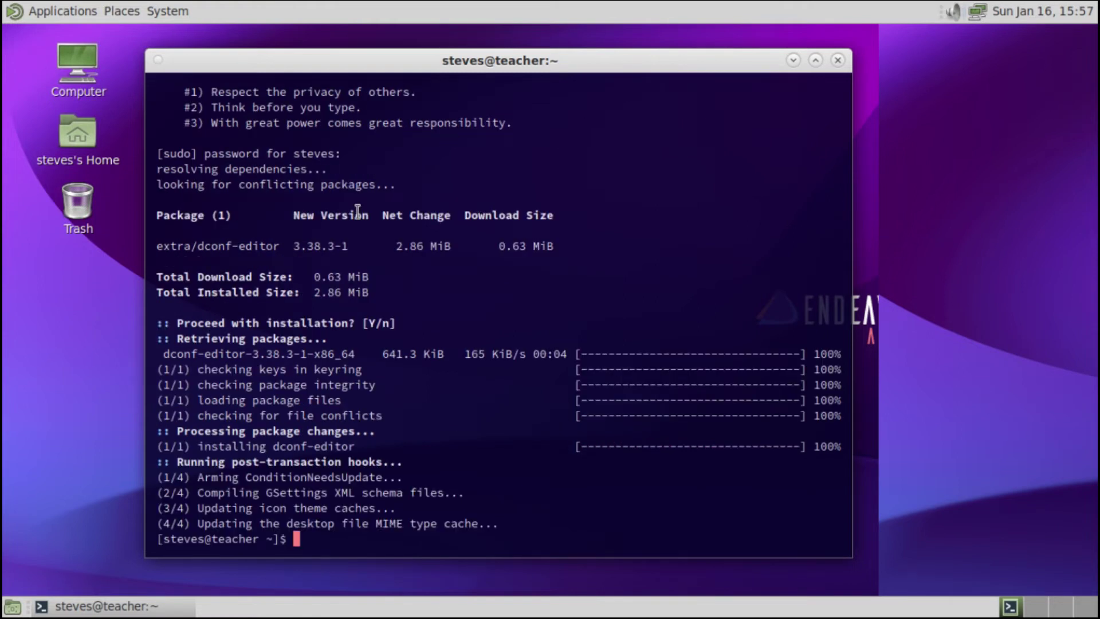
- Run dconf to show its usage help, then launch dconf-editor
type("dconf")
key("Return")
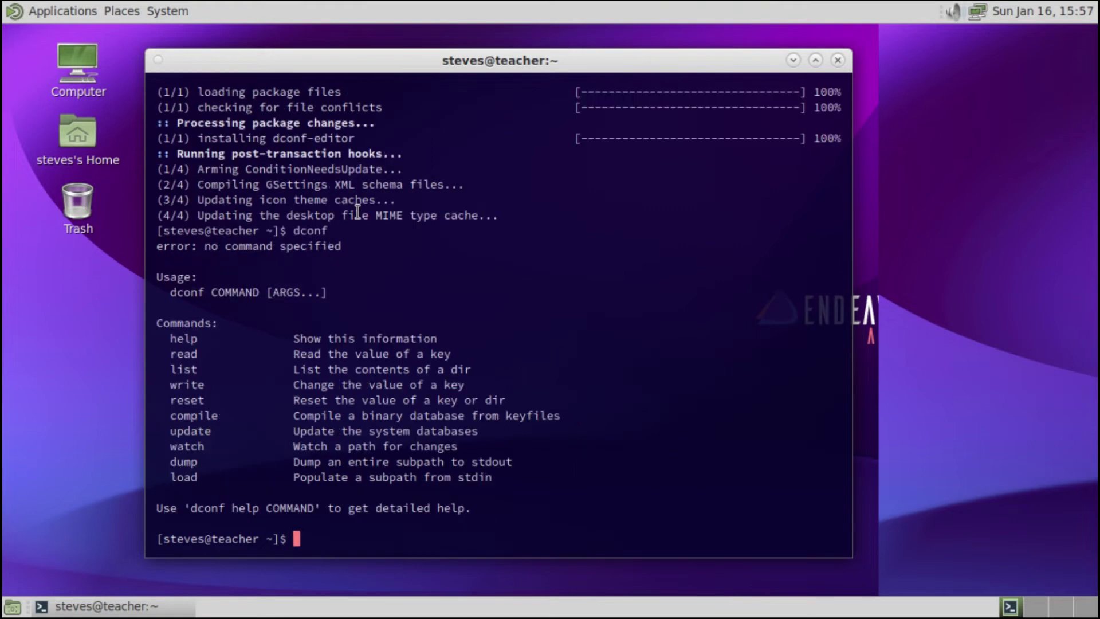
type("dconf-editor")
key("Return")
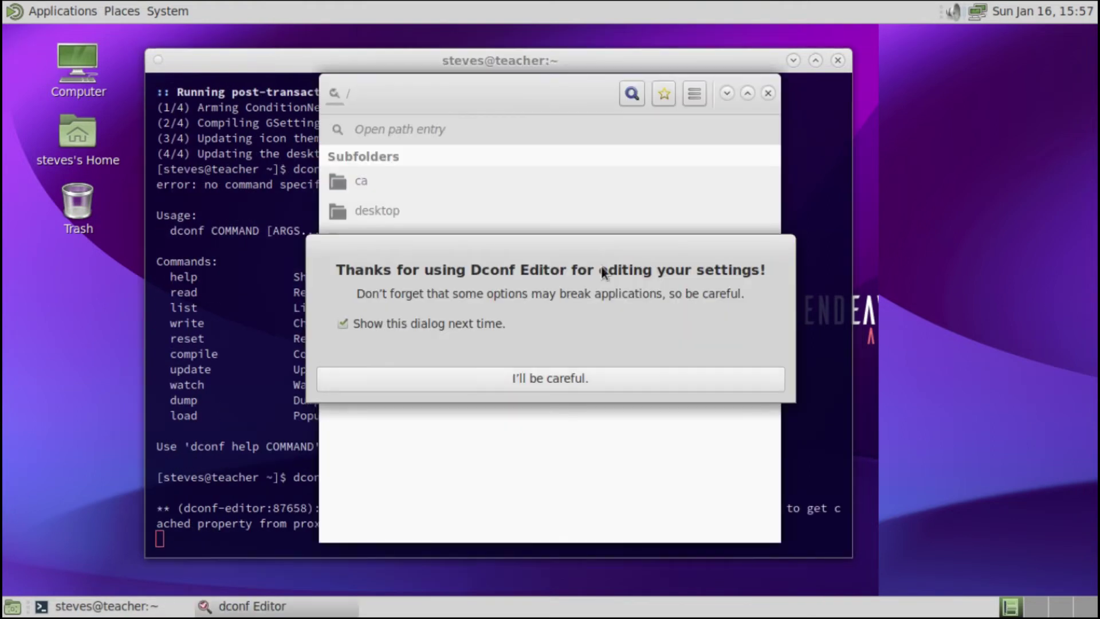
- Dismiss the caution and browse to org > mate > desktop > session > required-components
left_click(498, 373)
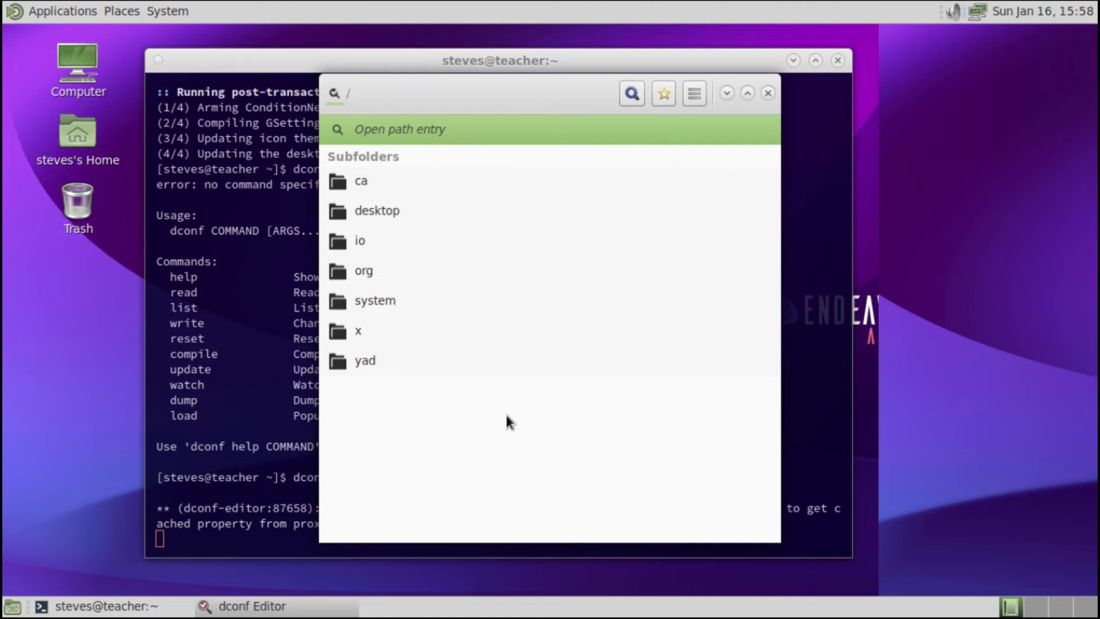
left_click(380, 273)
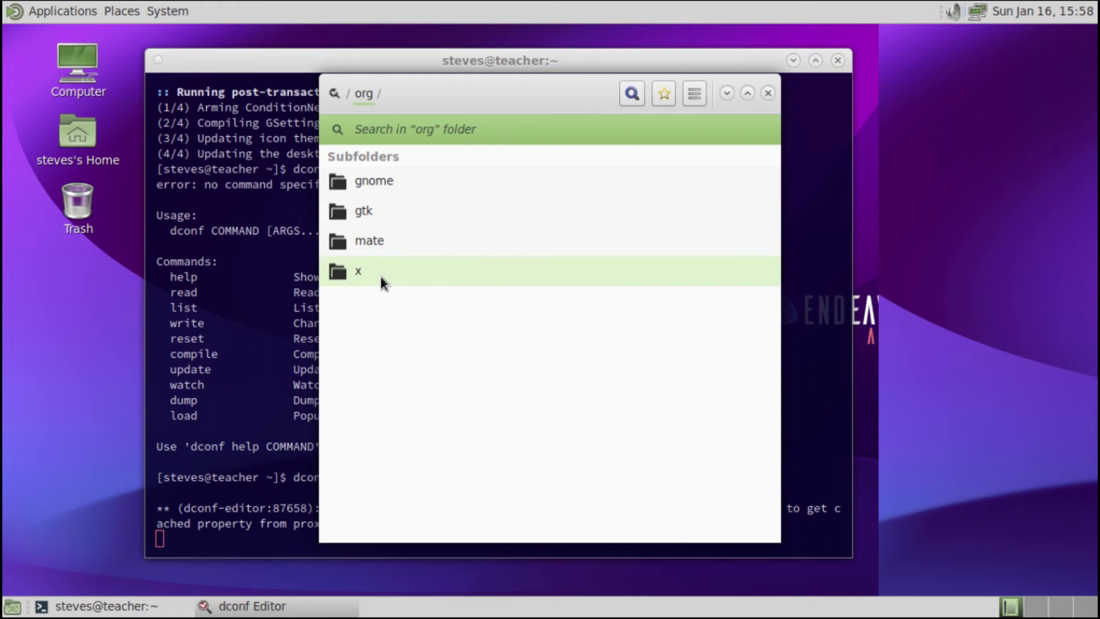
left_click(377, 246)
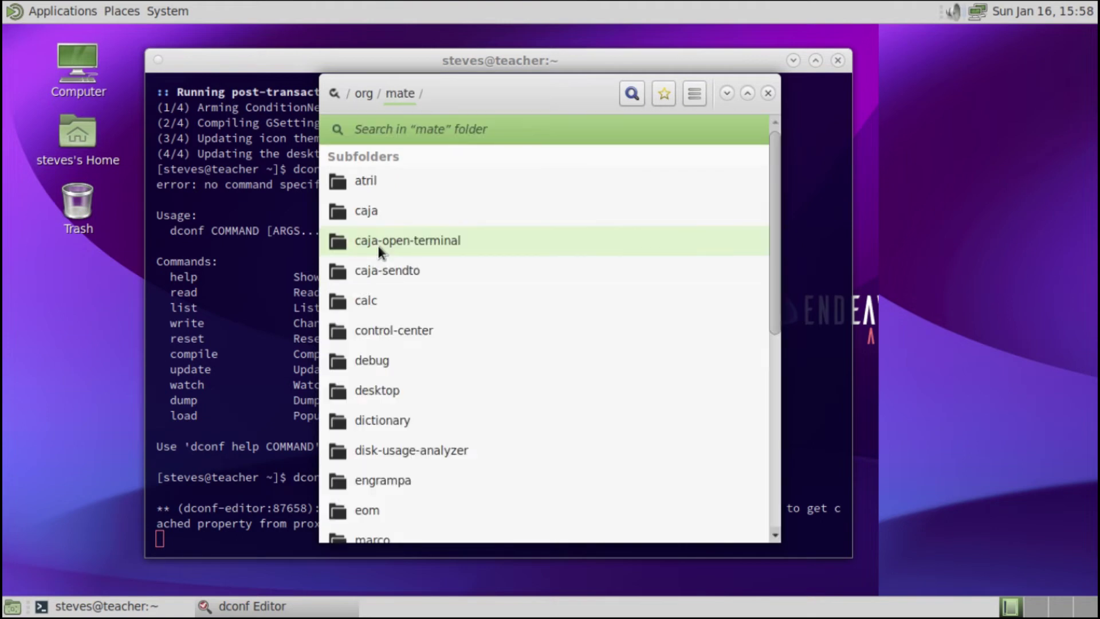
left_click(393, 394)
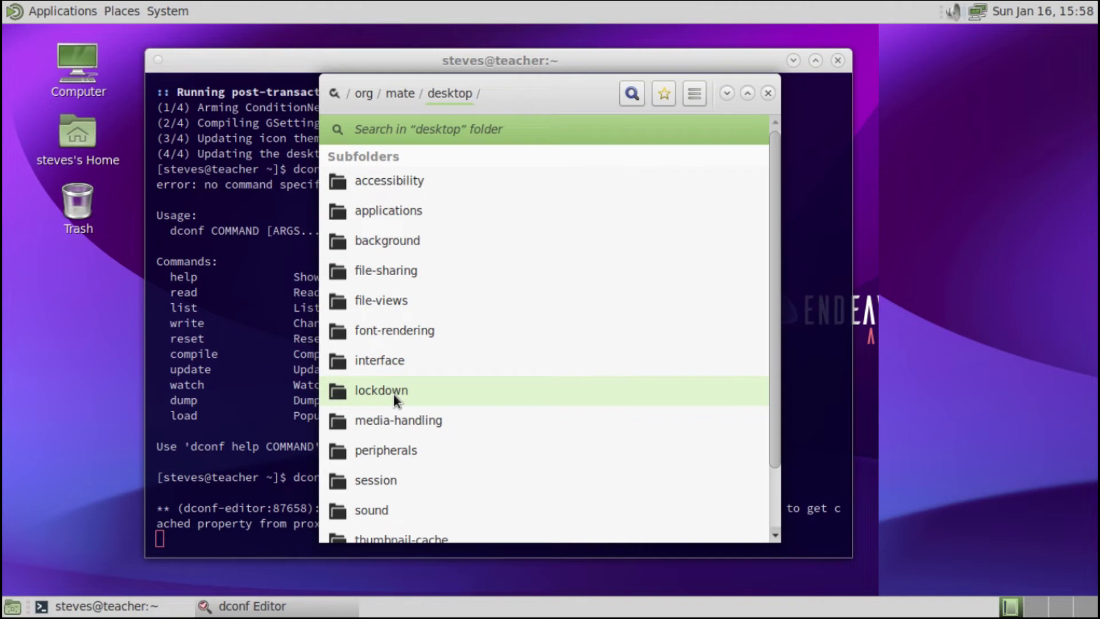
left_click(397, 482)
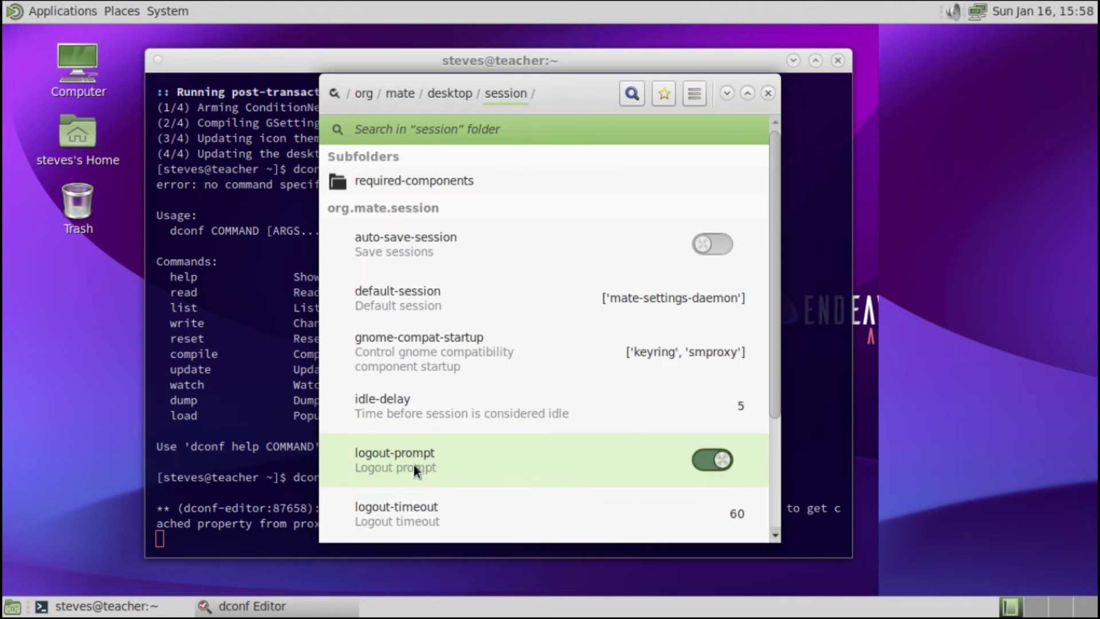
left_click(399, 180)
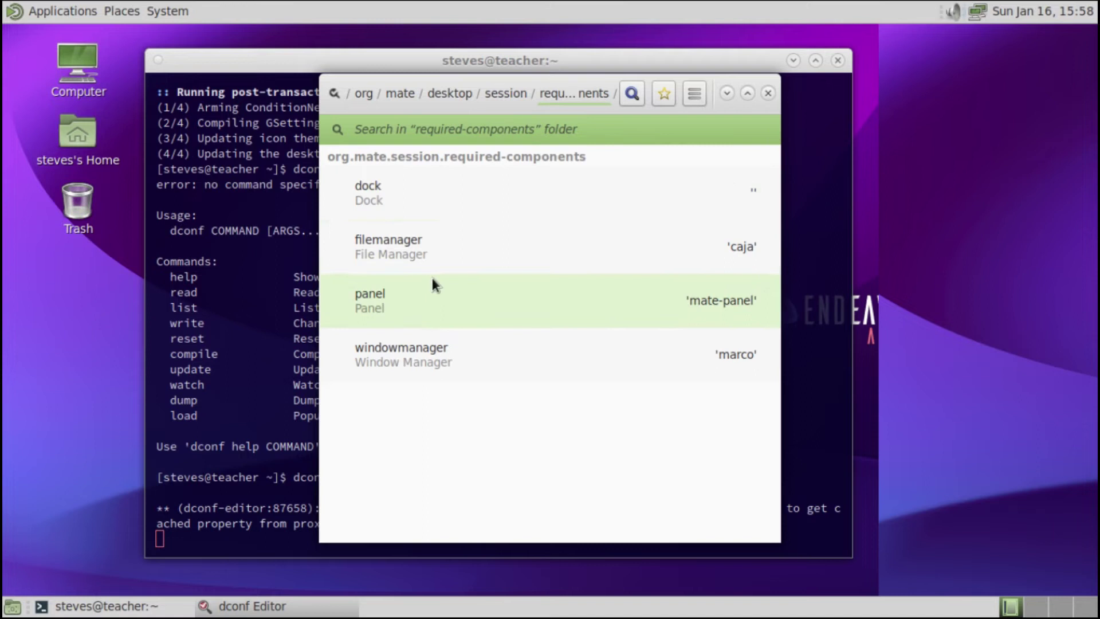
- Give the windowmanager key the custom value 'i3' instead of the default 'marco' and apply it
left_click(465, 357)
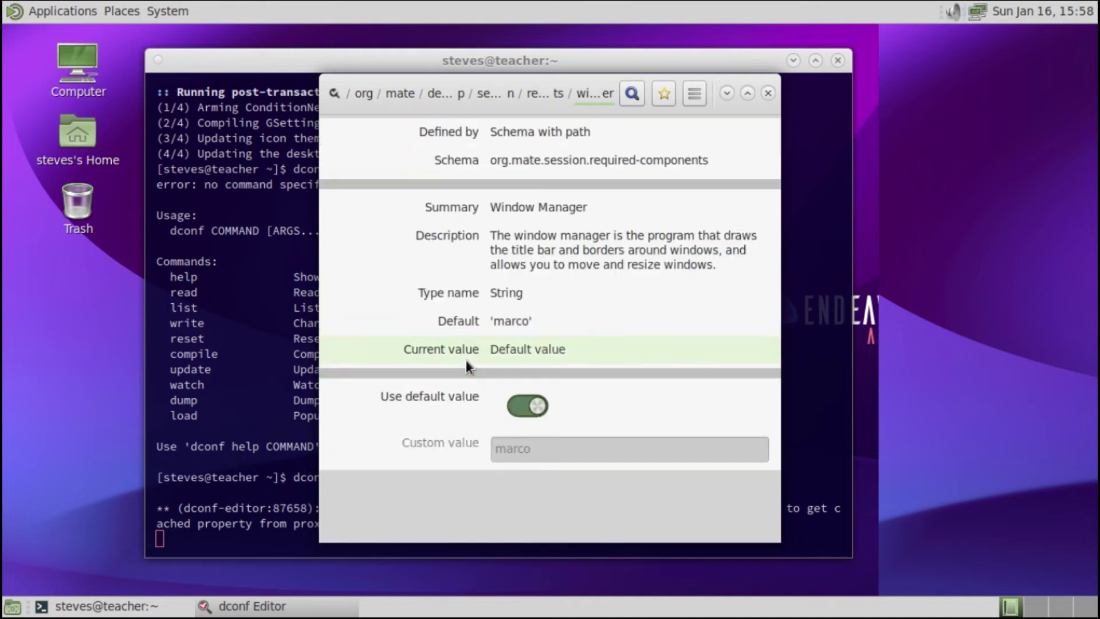
left_click(517, 406)
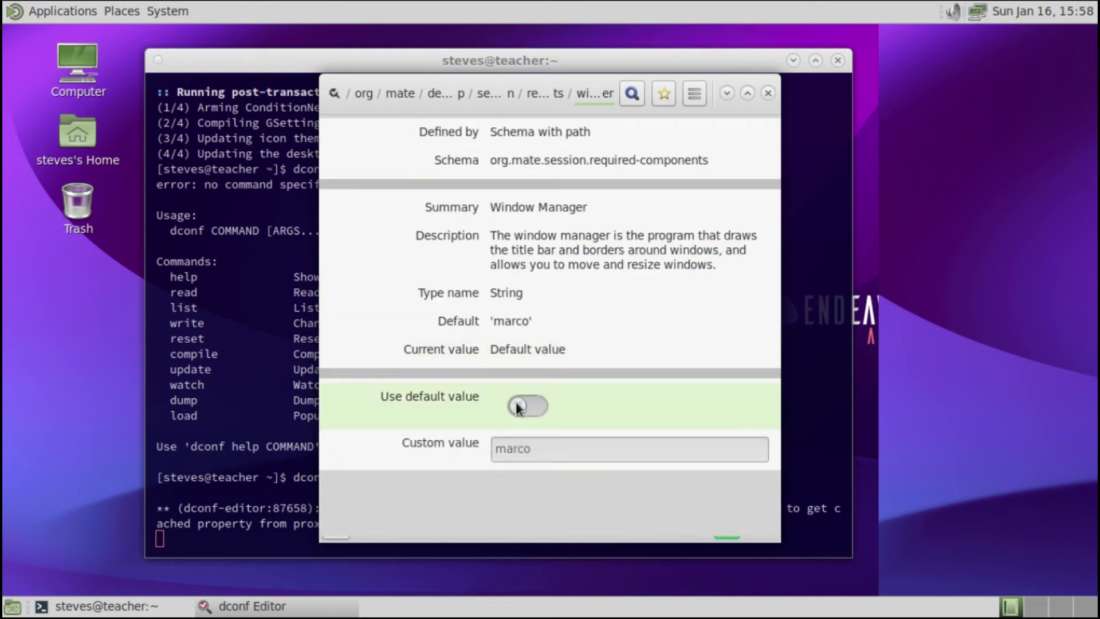
double_click(491, 451)
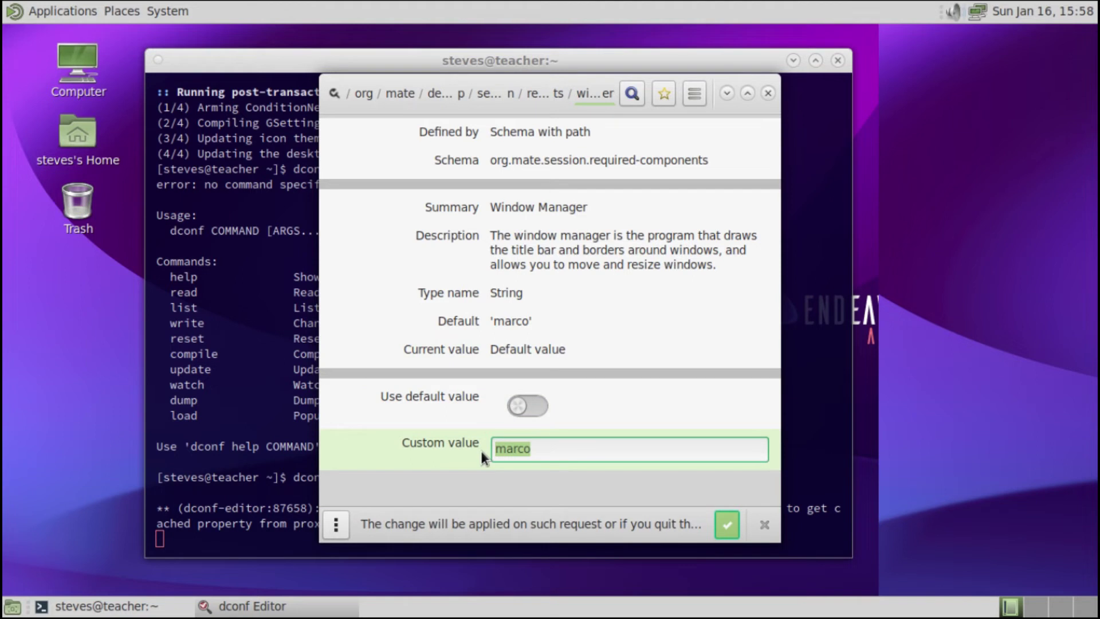
type("i3")
left_click_drag(512, 449, 480, 450)
left_click(550, 446)
left_click(725, 524)
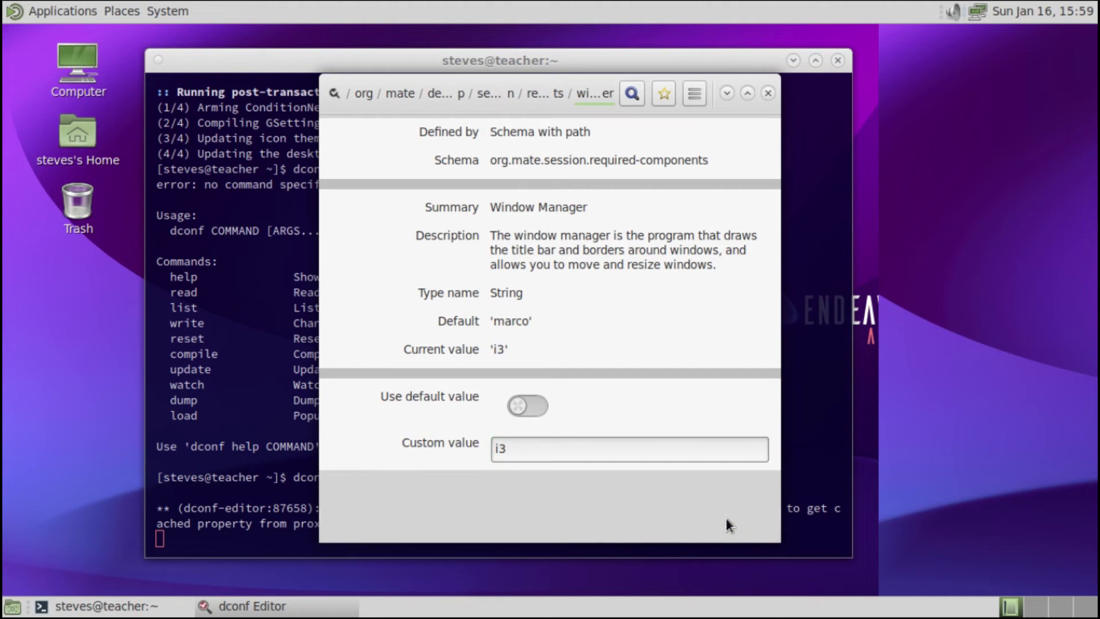
- Review the windowmanager key's default marco value and return to the session settings folder
left_click(487, 347)
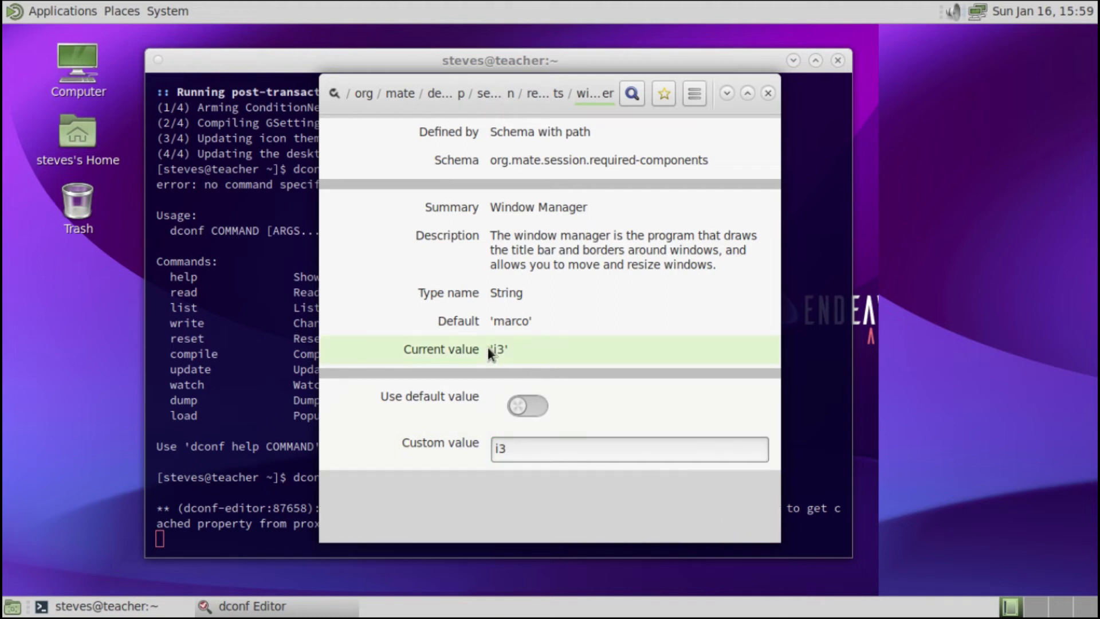
left_click_drag(490, 322, 534, 324)
left_click(529, 327)
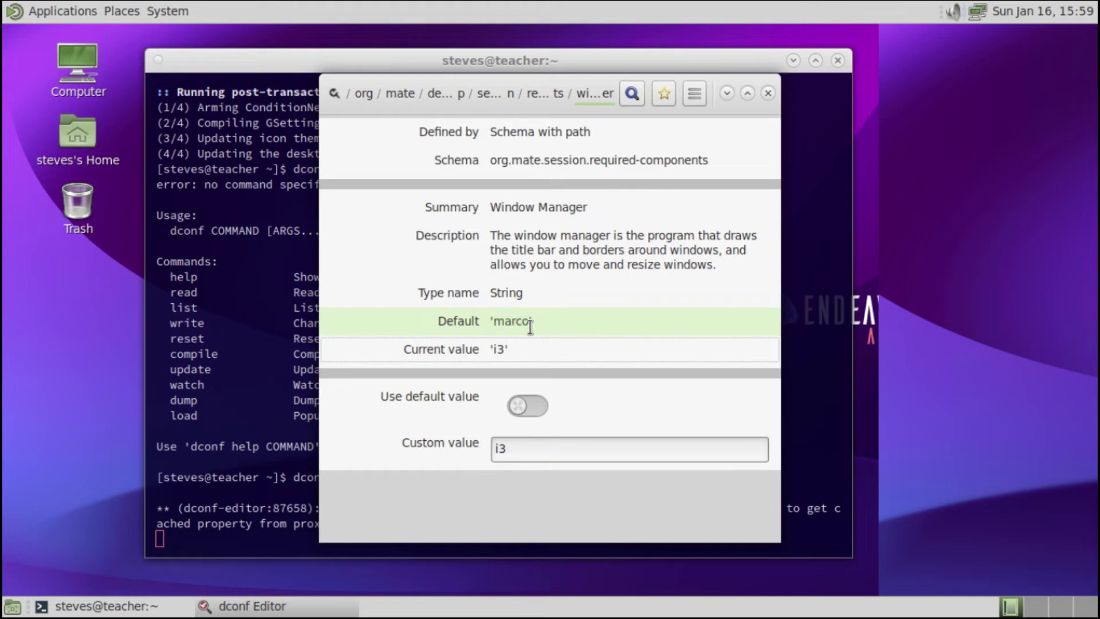
left_click(505, 214)
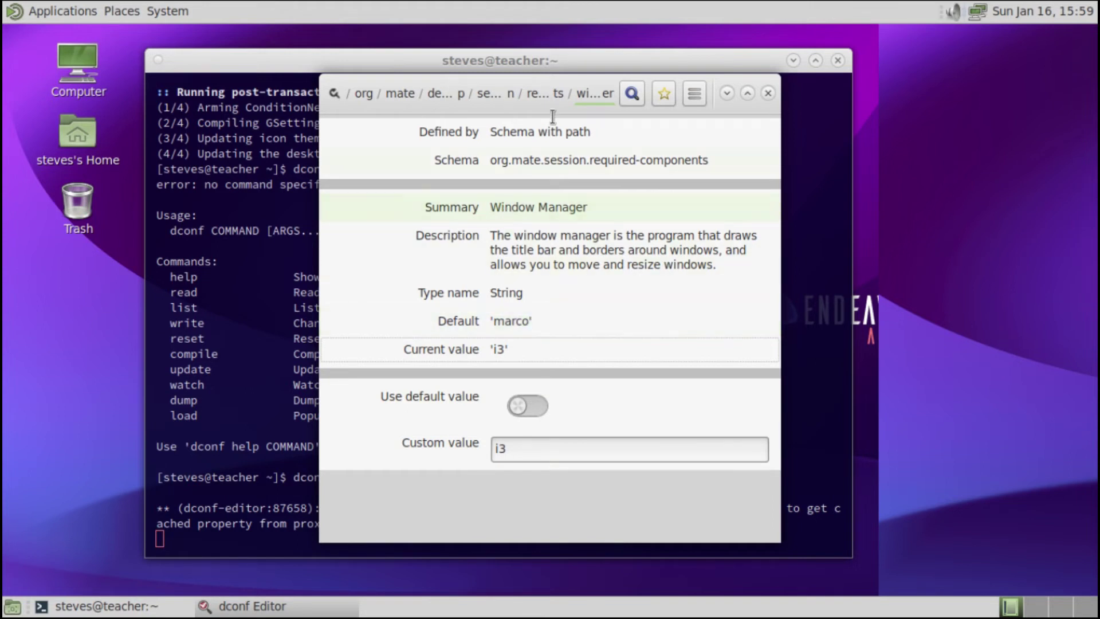
left_click(549, 97)
- Return to the session folder and open the required-components-list key
left_click(492, 99)
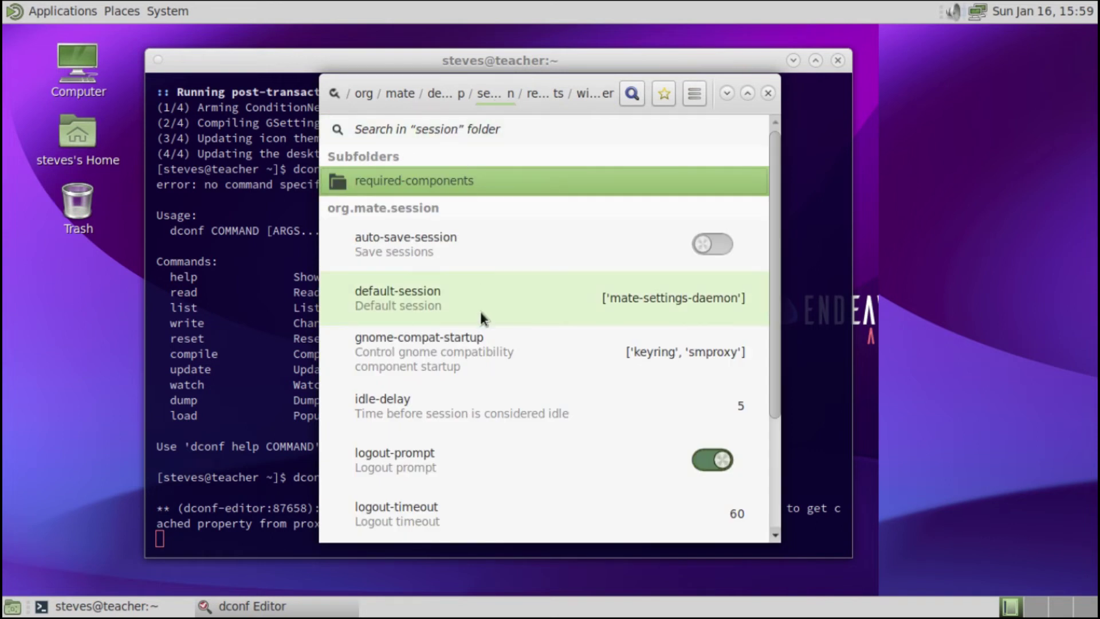
scroll(480, 311, "down", 3)
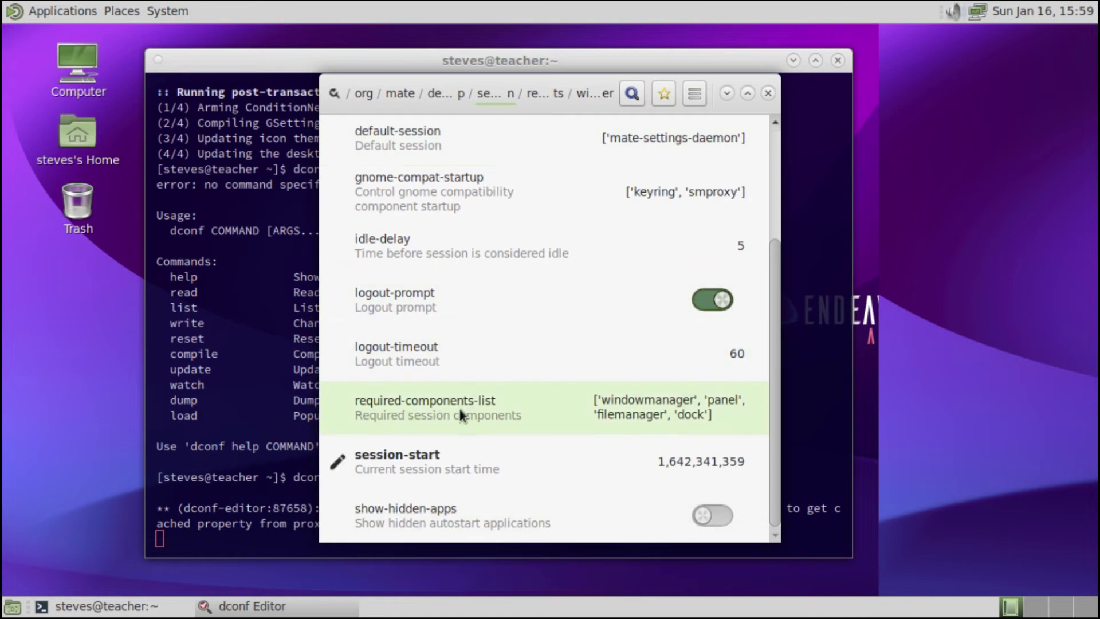
left_click(501, 407)
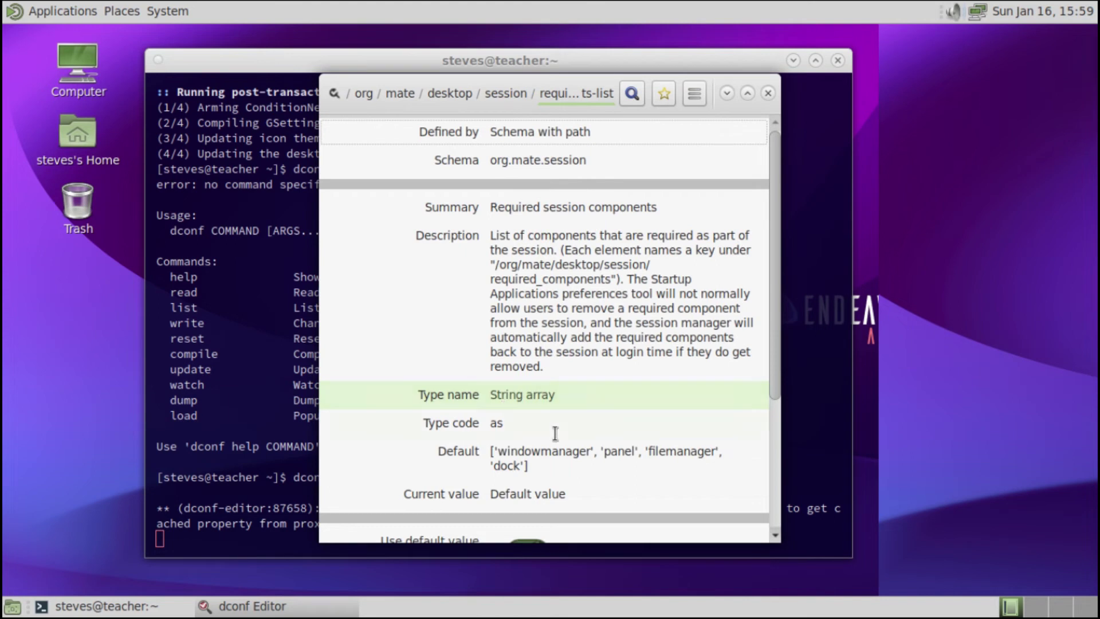
scroll(661, 453, "down", 5)
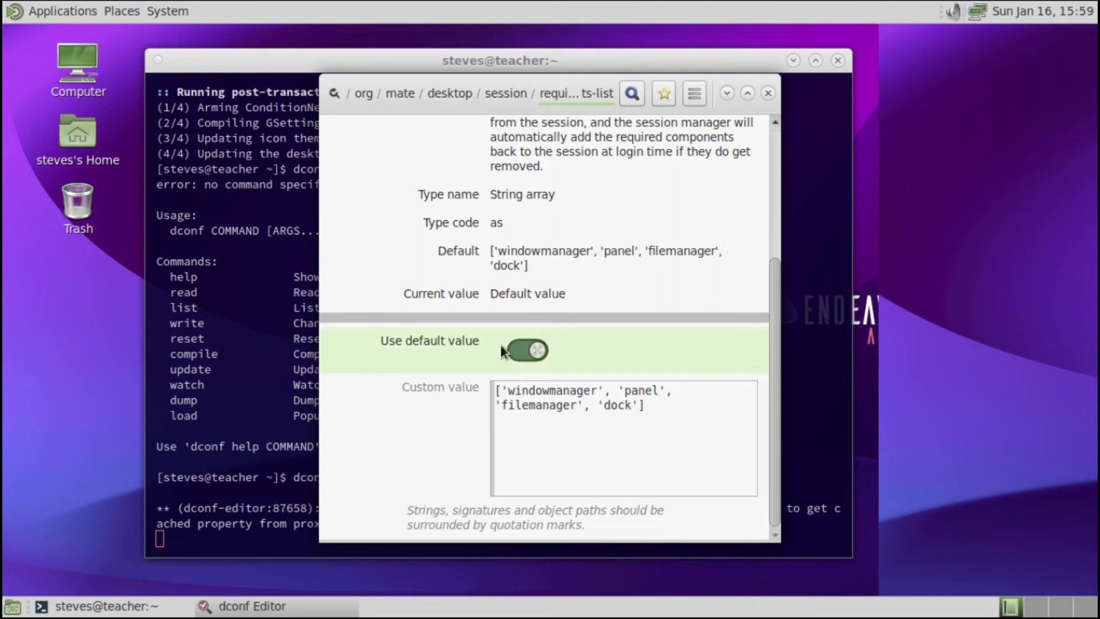
- Set required-components-list to ['windowmanager', 'panel', 'dock'], apply it, and close dconf Editor and the terminal
left_click(519, 349)
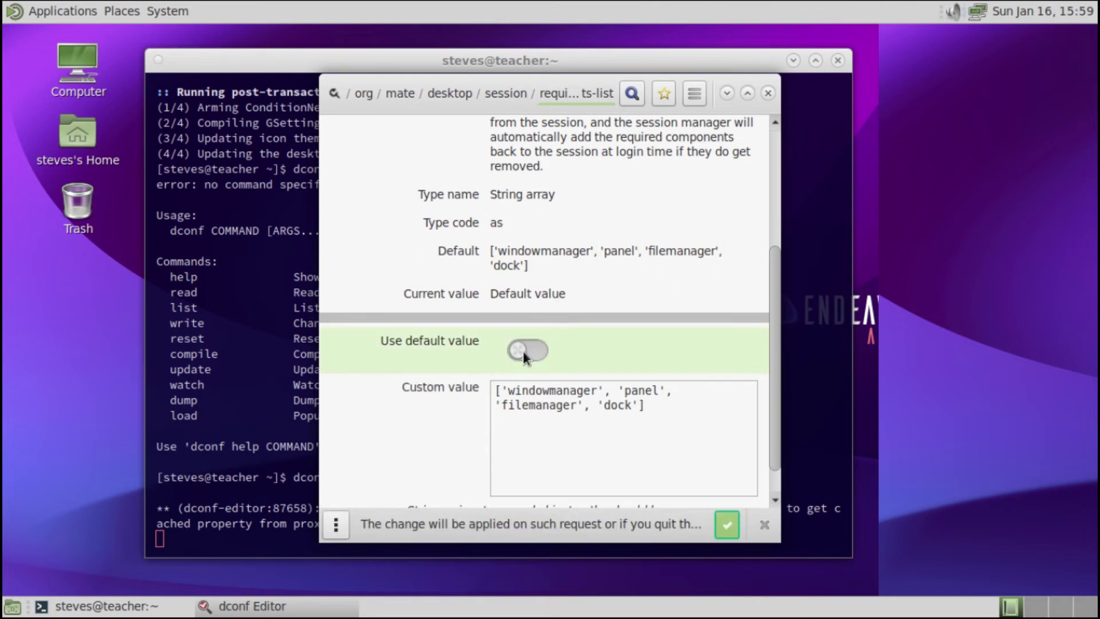
double_click(549, 402)
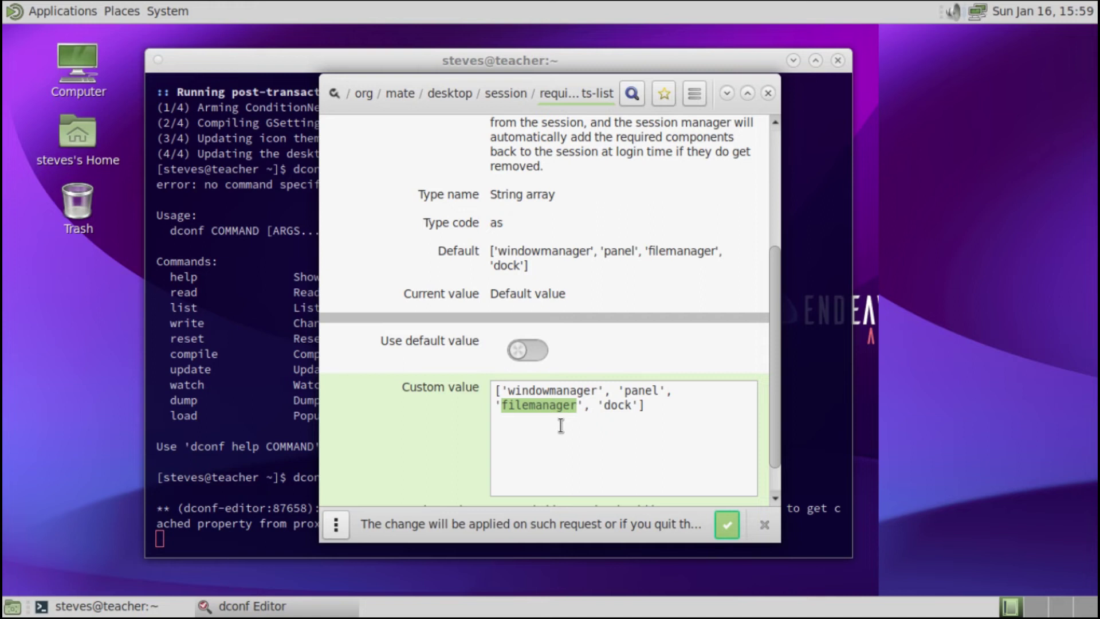
key("BackSpace")
key("Delete")
key("BackSpace")
key("BackSpace")
key("BackSpace")
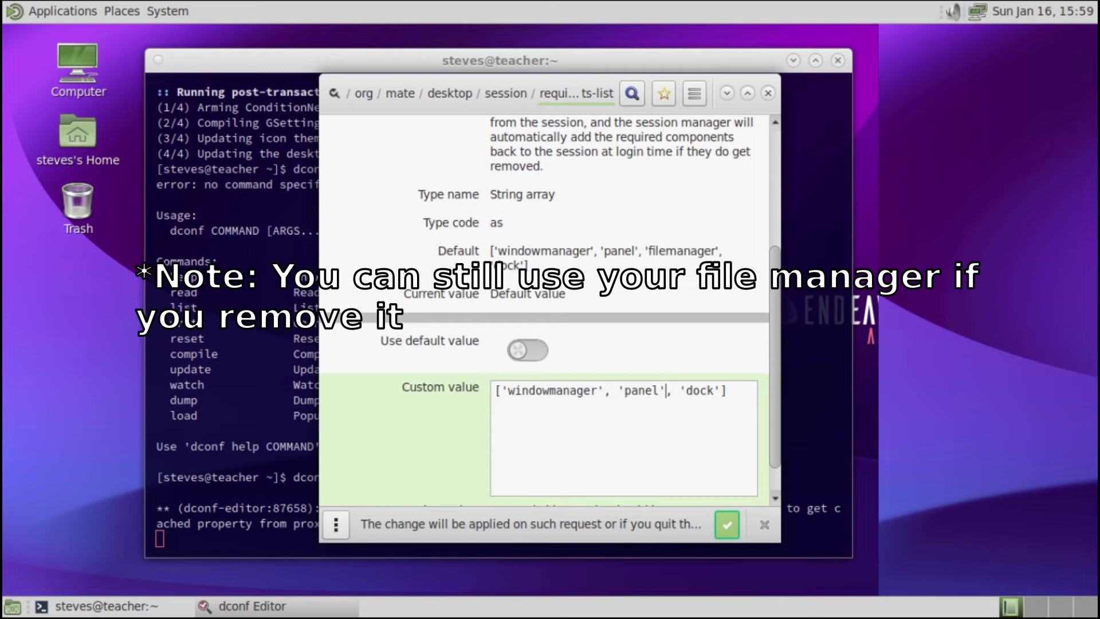
left_click(724, 525)
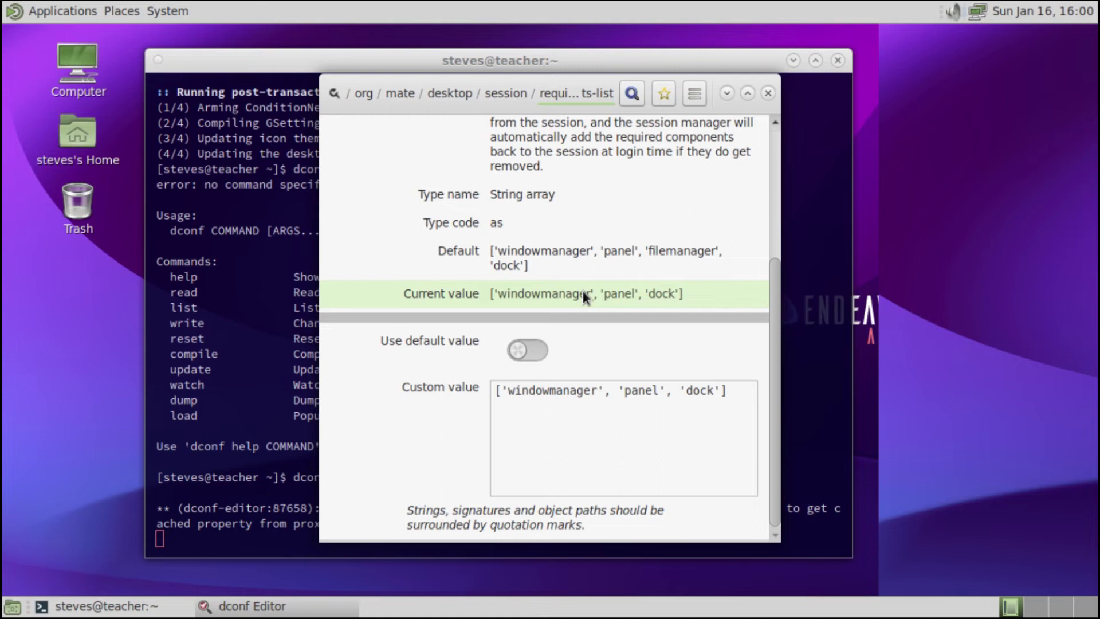
left_click(768, 95)
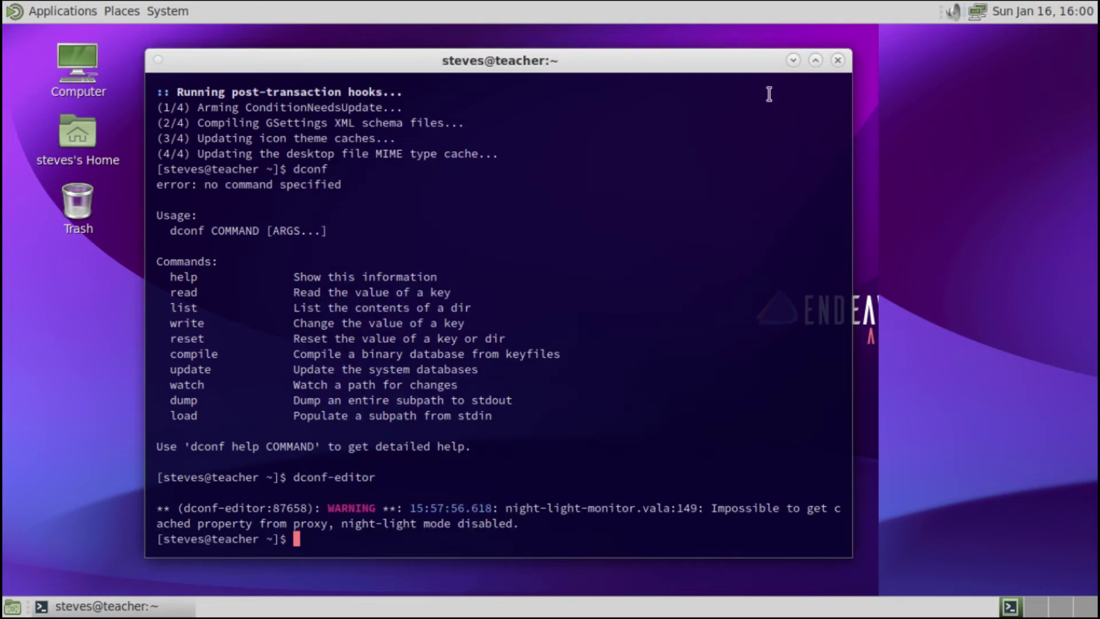
left_click(837, 61)
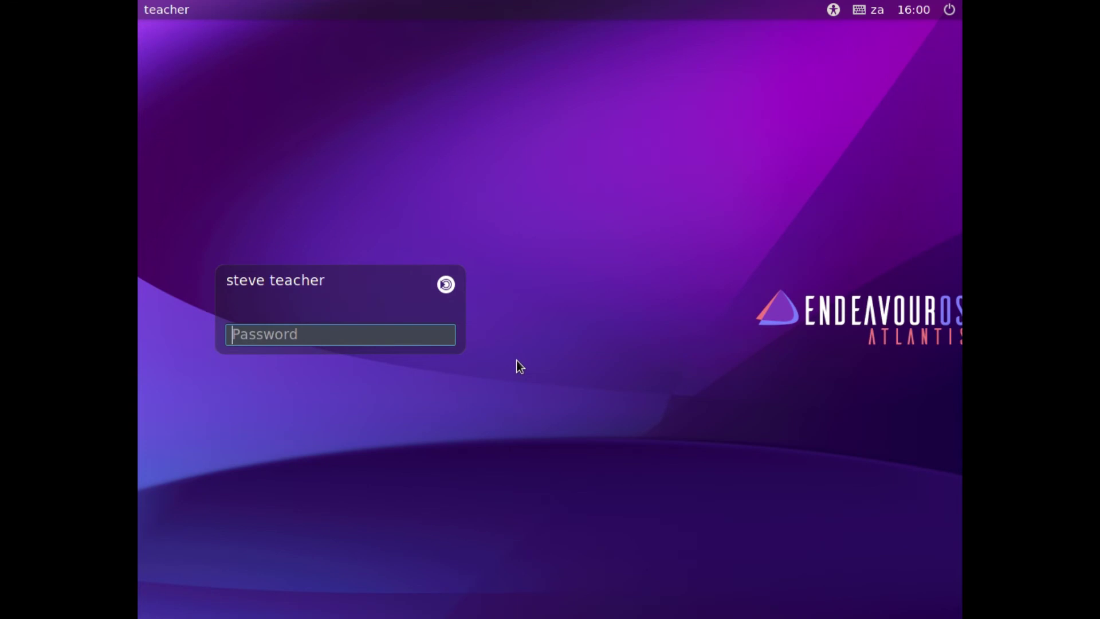
- Log in at LightDM with the account password and close the EndeavourOS Welcome window
type("123")
key("Return")
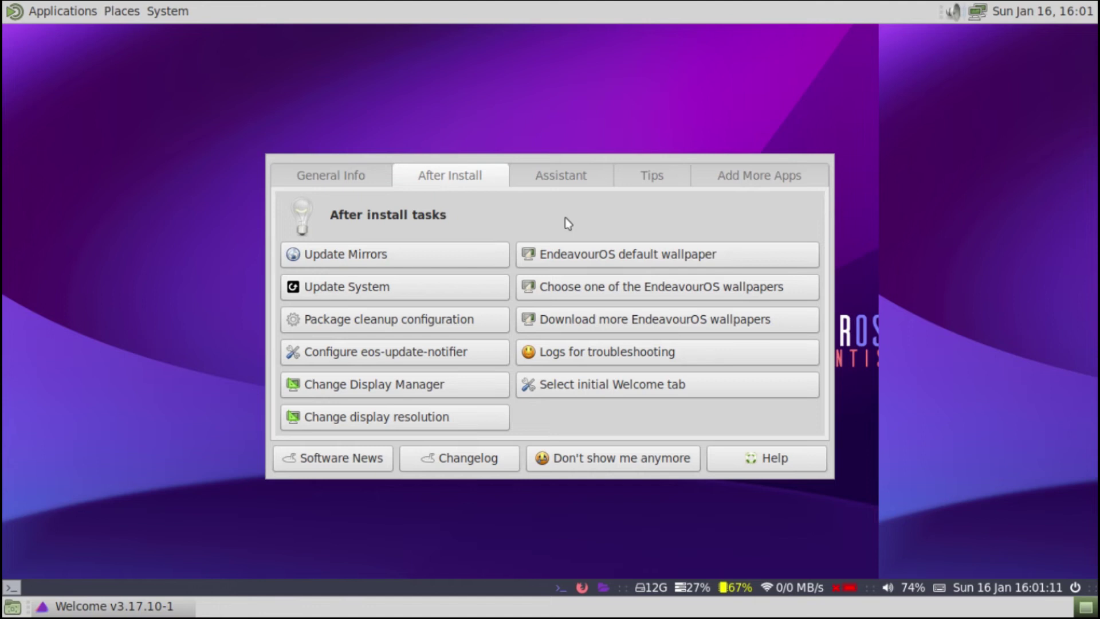
key("alt+F4")
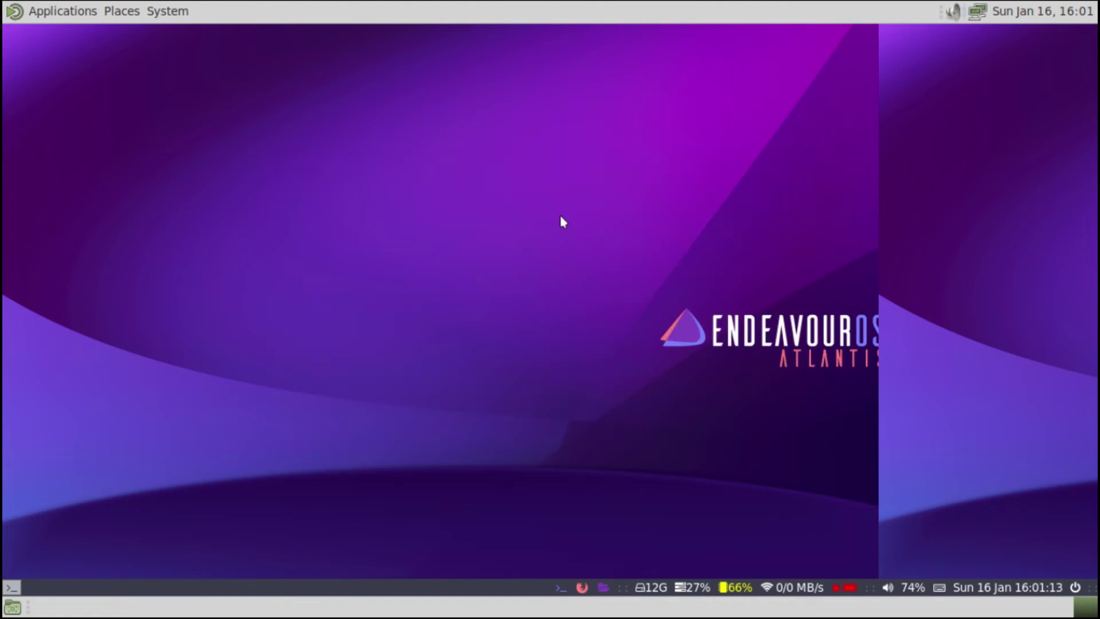
- Open several tiled terminals with Mod+Enter, then close them all
key("super+Return")
key("super+Return")
key("super+Return")
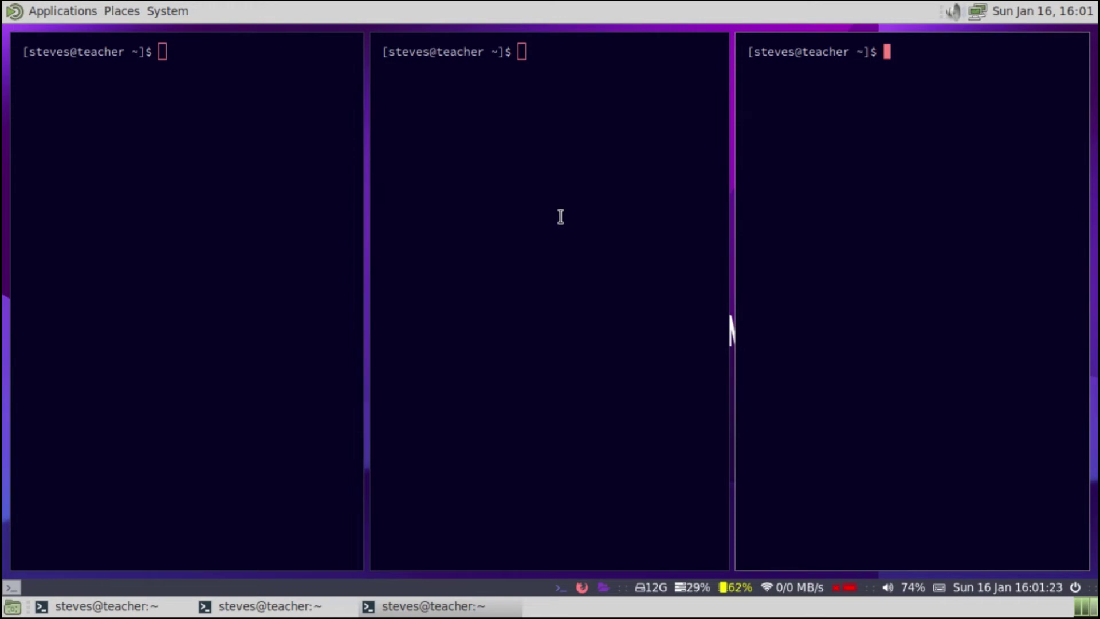
key("super+Return")
key("super+Return")
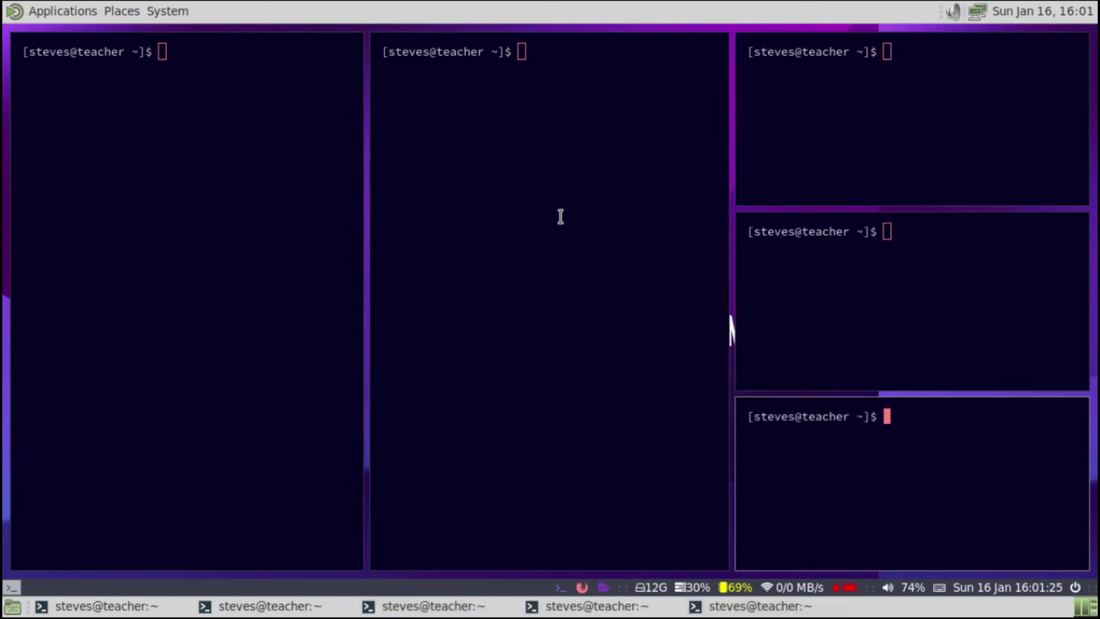
key("ctrl+d")
key("ctrl+d")
key("ctrl+d")
key("ctrl+d")
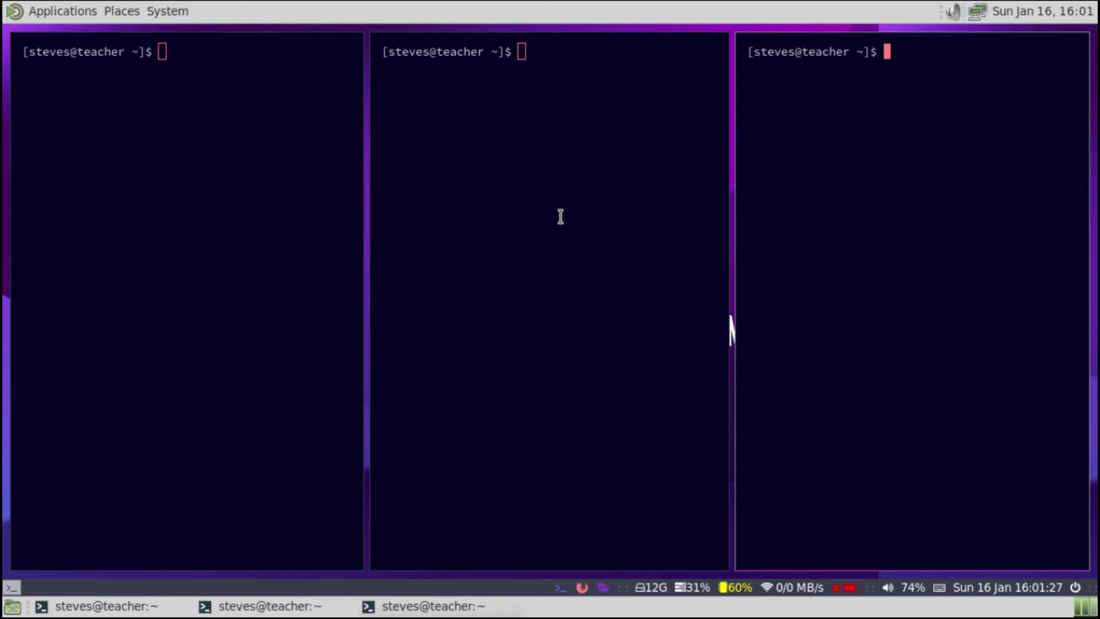
key("ctrl+d")
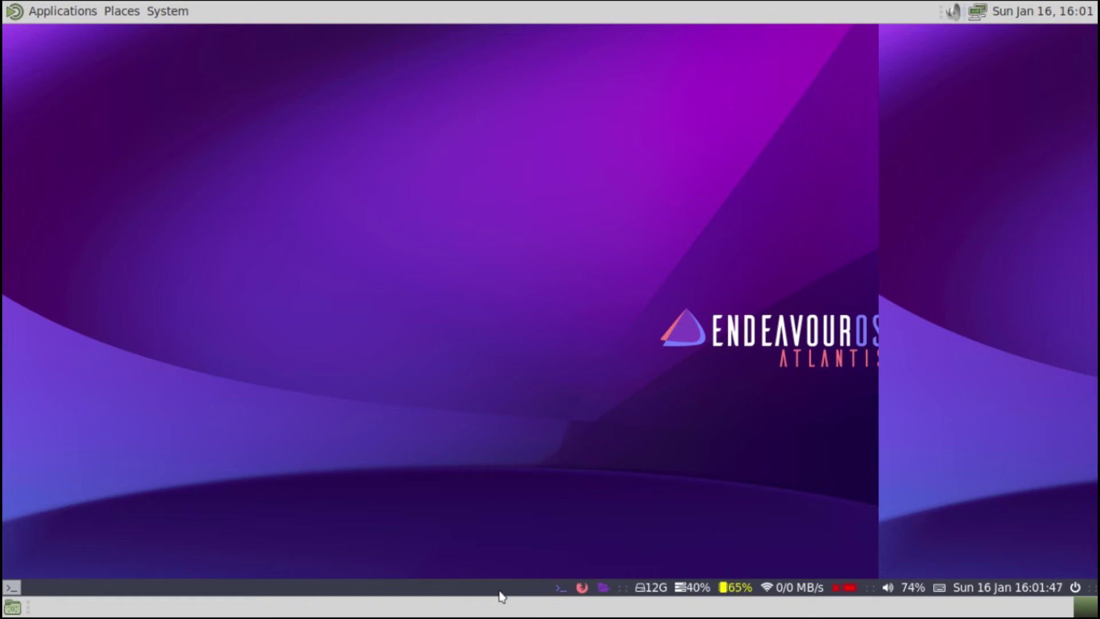
mouse_move(324, 5)
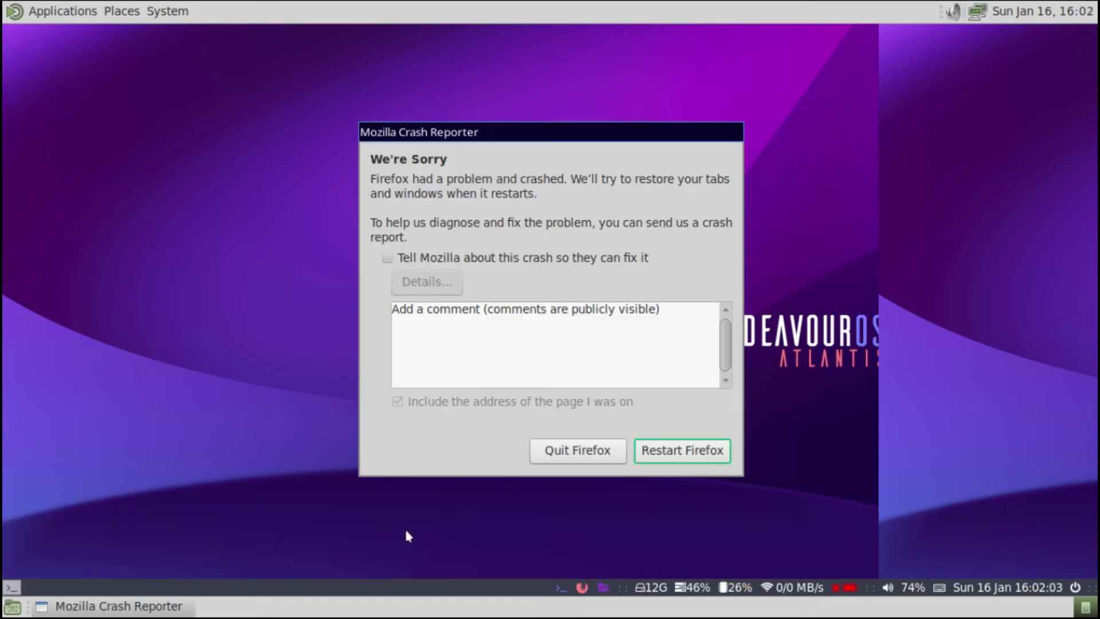
left_click(617, 455)
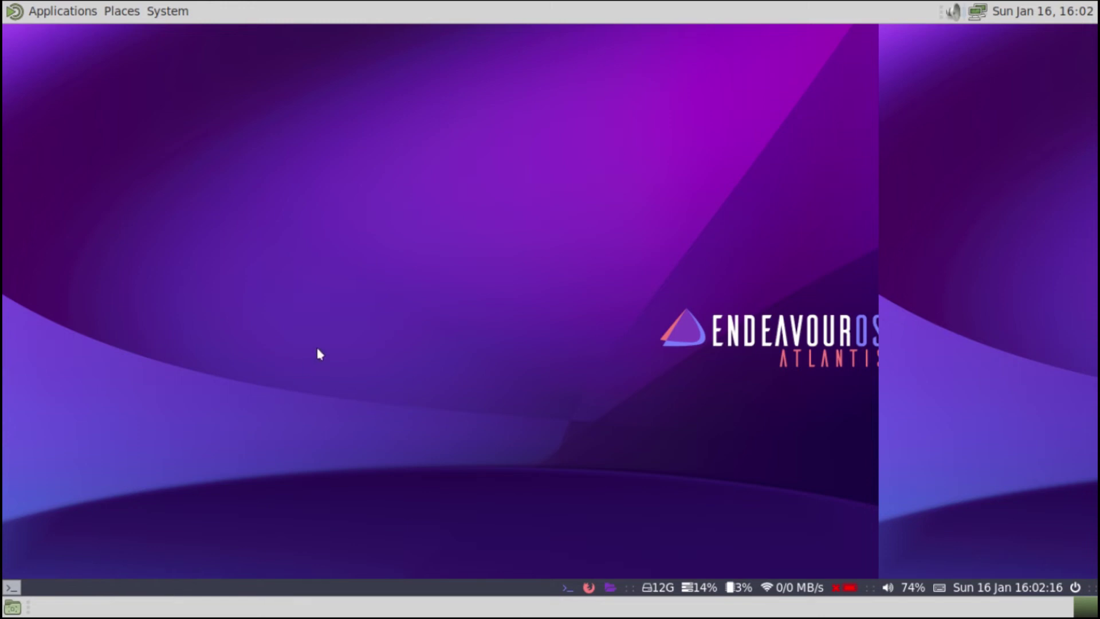
- Open a terminal and run xed .config/i3/config to edit the i3 configuration
key("super+Return")
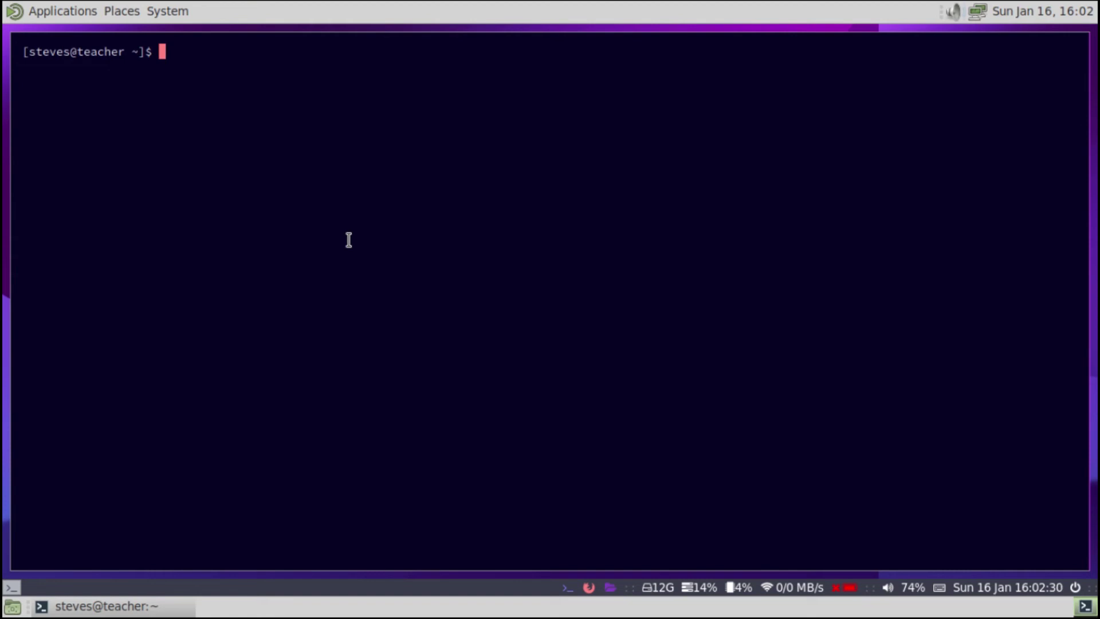
type("xed .co")
key("Tab")
type("i3/con")
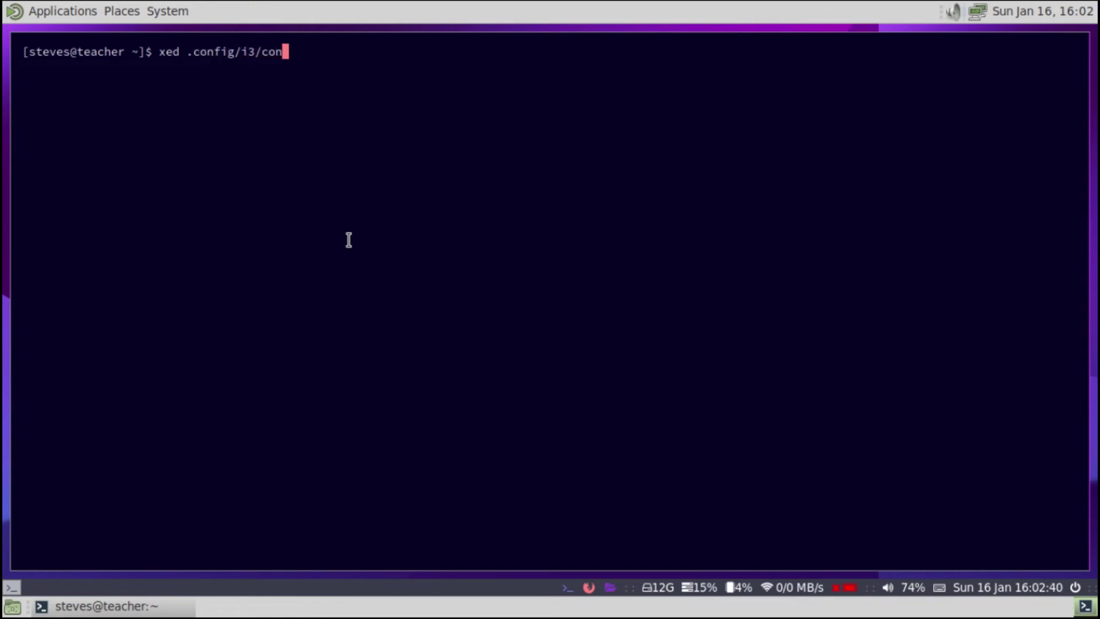
key("Tab")
key("Return")
- Focus the Xed window showing the i3 config and make it fullscreen
scroll(321, 263, "up", 2)
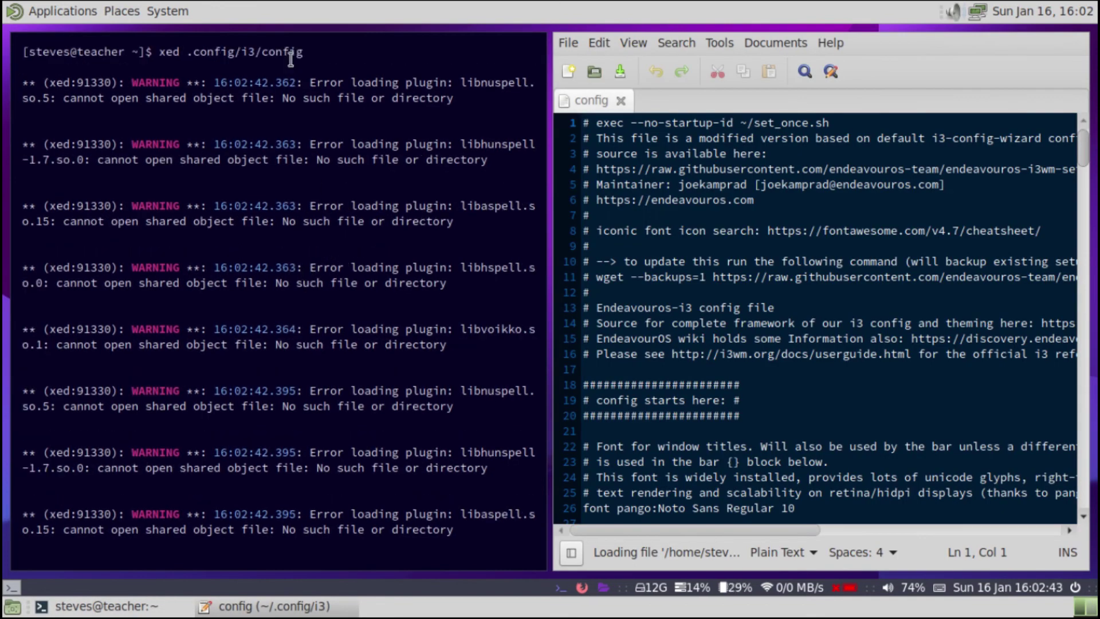
double_click(213, 53)
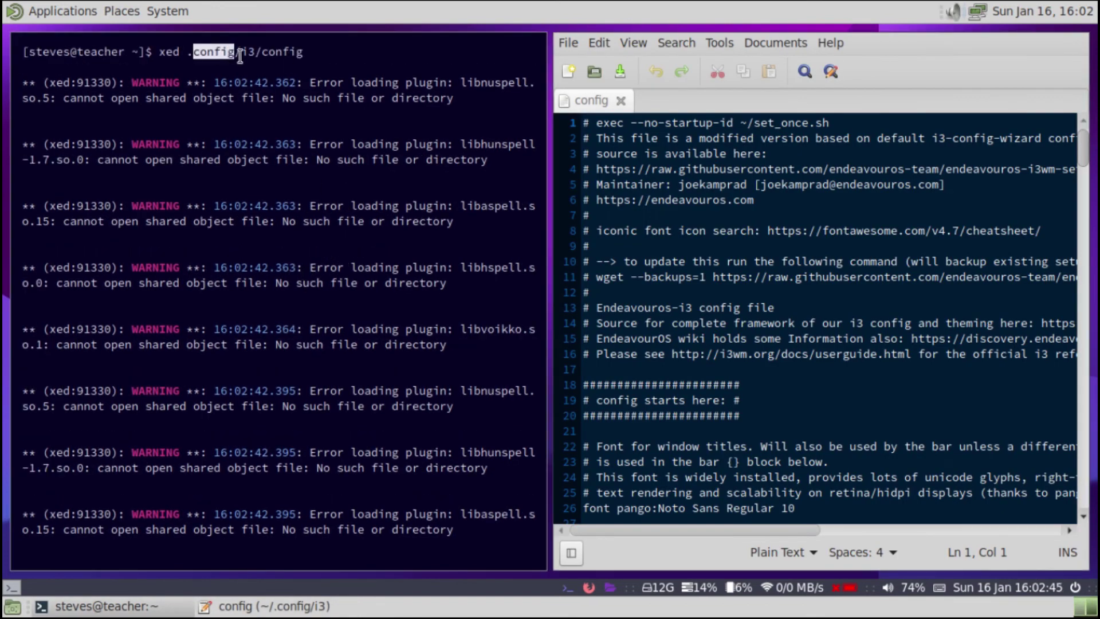
left_click(240, 50)
double_click(249, 52)
left_click(269, 51)
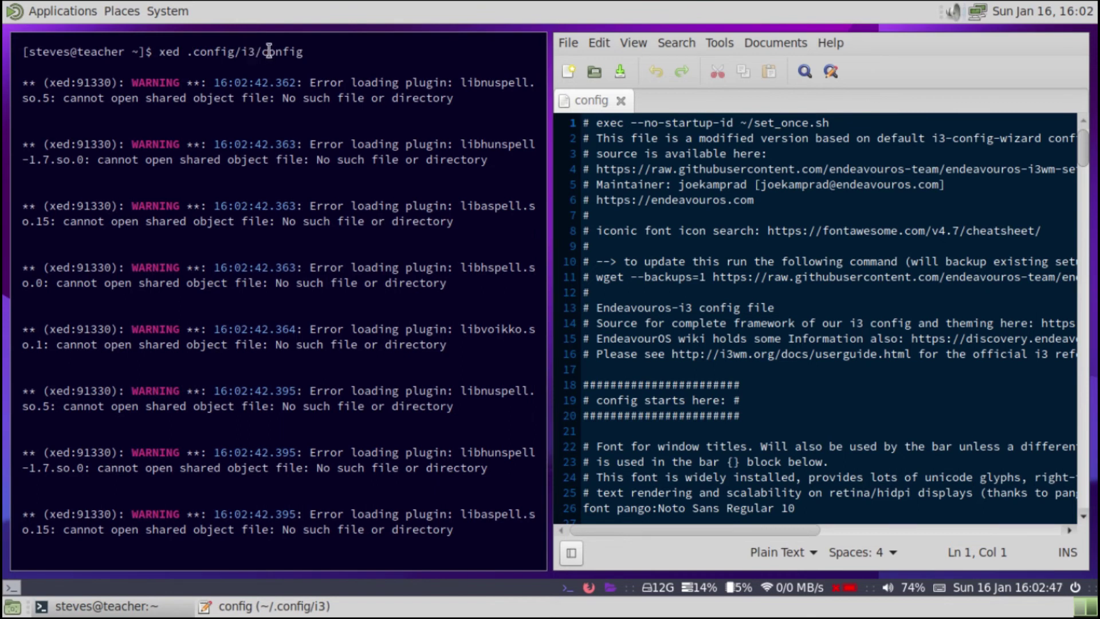
double_click(268, 51)
left_click(691, 258)
key("super+f")
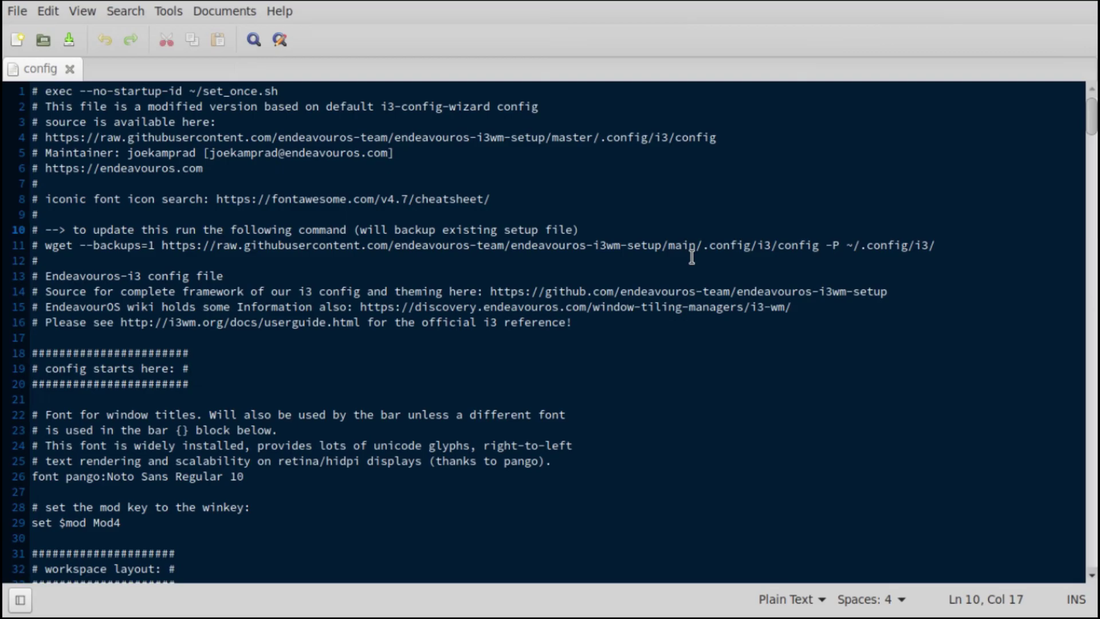
scroll(251, 280, "down", 2)
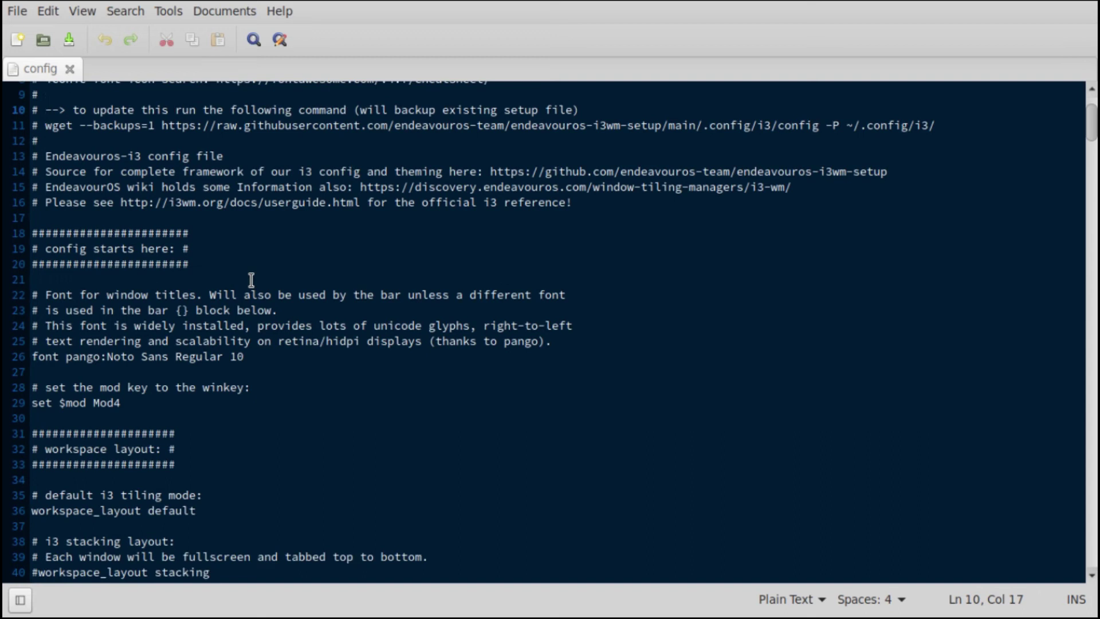
scroll(250, 279, "down", 5)
- Search the config for 'bar' to reach the bar { block at line 471
key("ctrl+f")
type("bar")
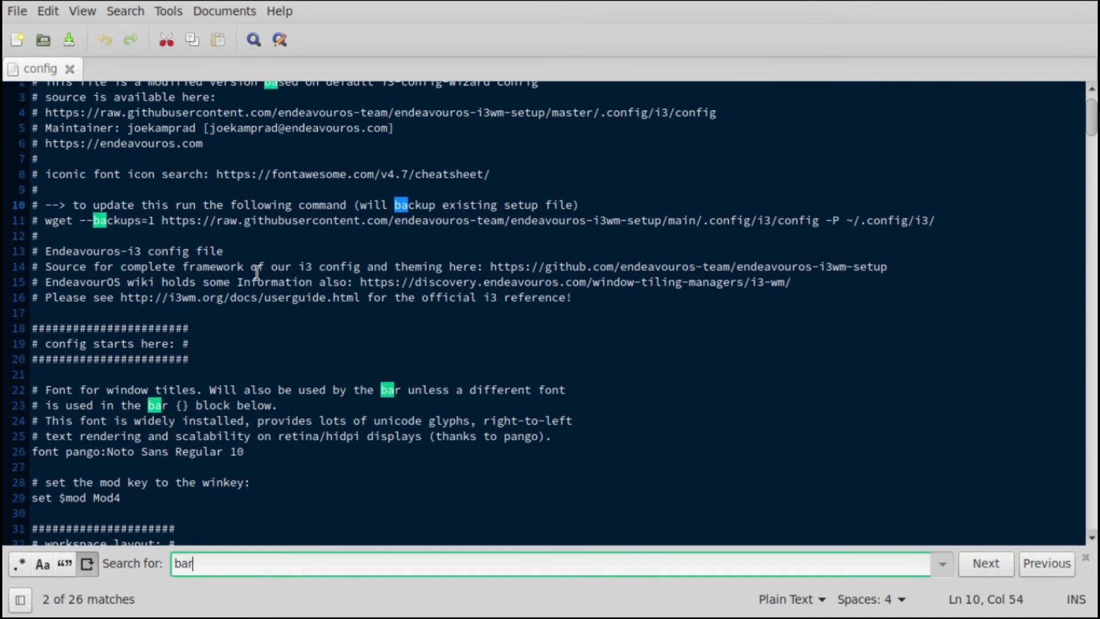
left_click(985, 562)
left_click(985, 563)
left_click(985, 563)
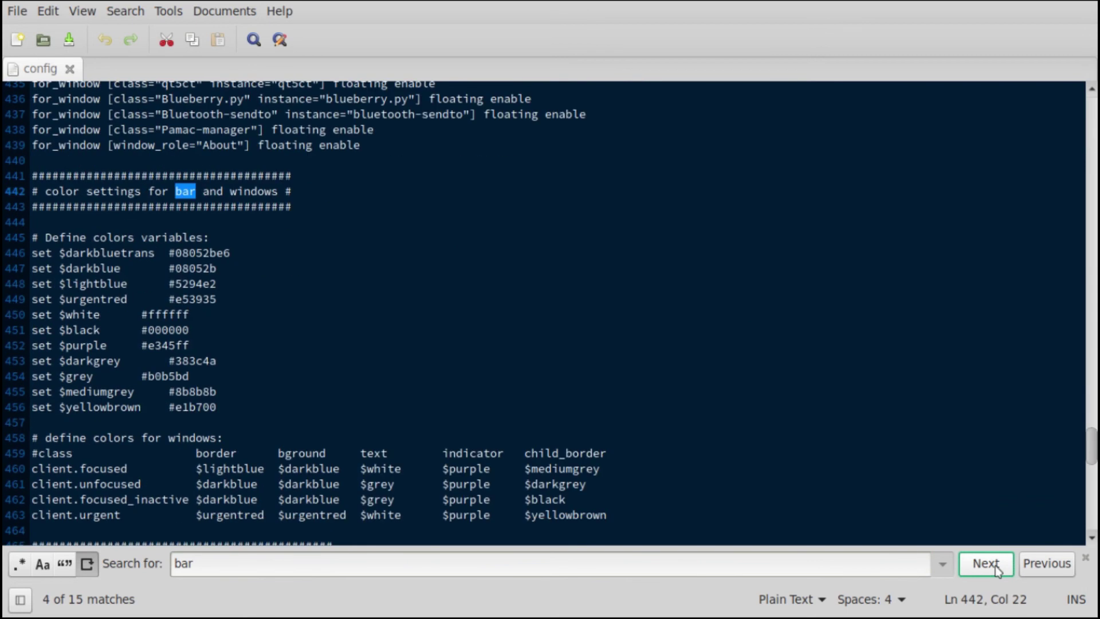
left_click(985, 563)
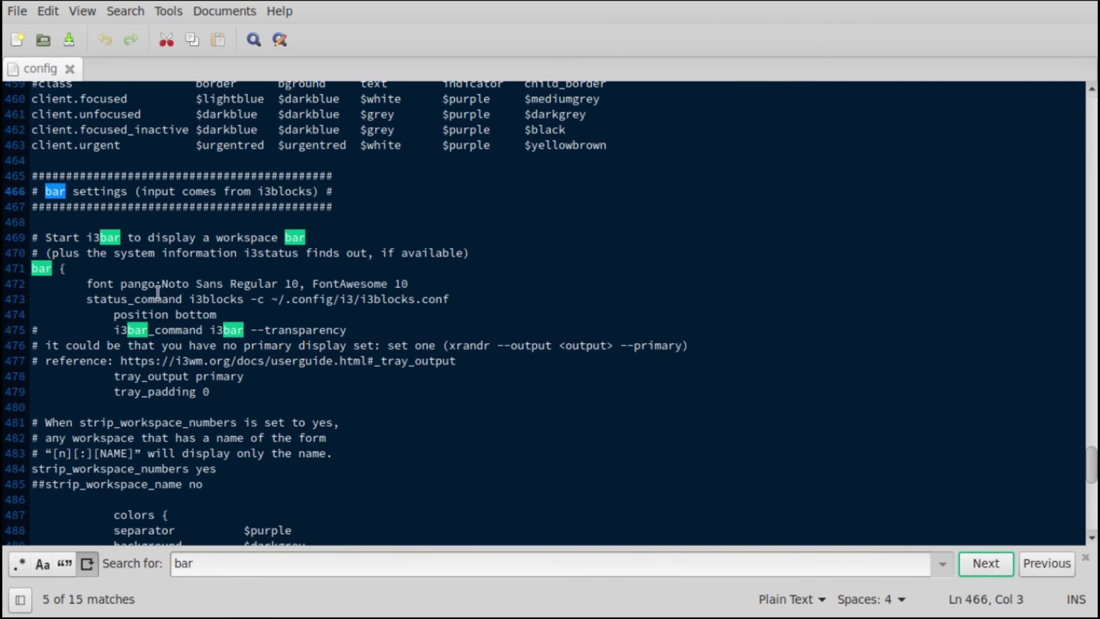
key("Escape")
- Prefix each line of the bar { } block with # to comment it out
left_click(67, 268)
left_click(30, 267)
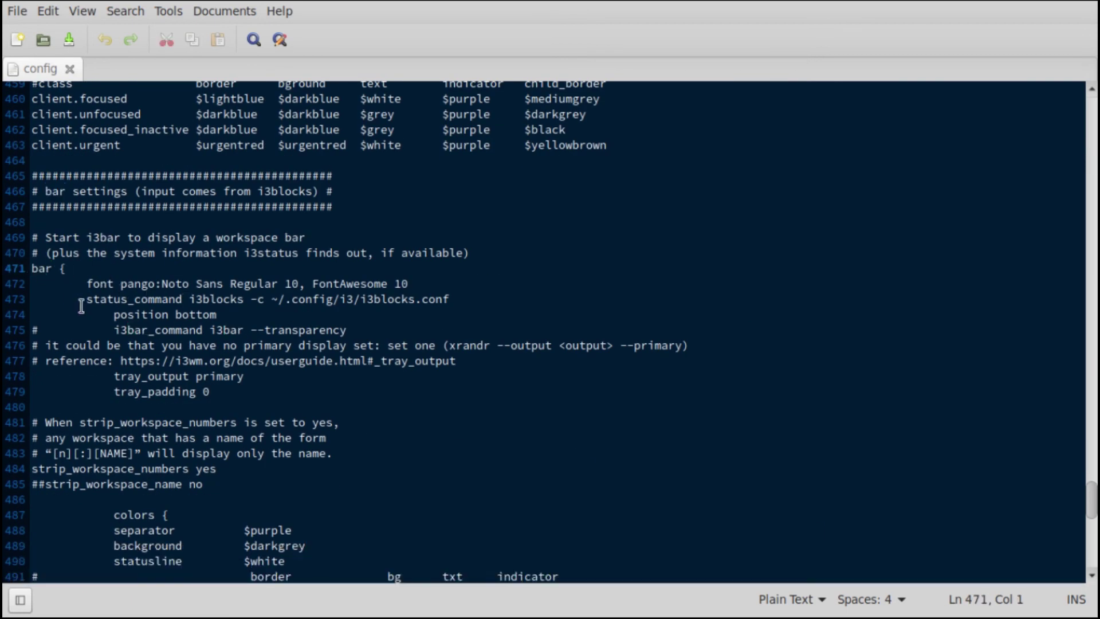
type("#")
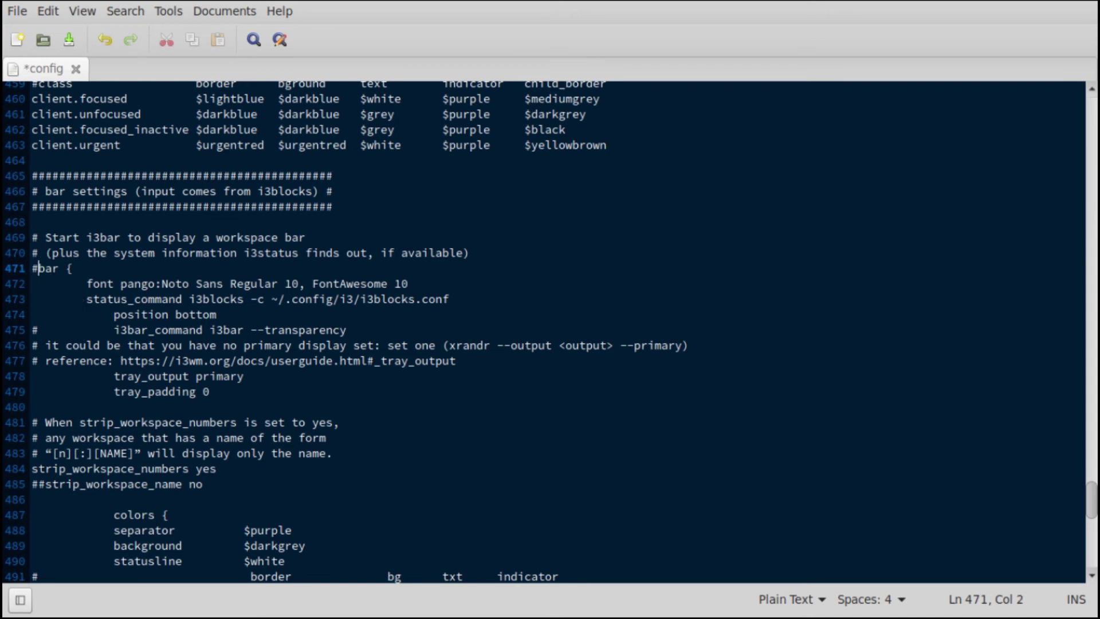
key("Down")
type("#")
key("Down")
type("#")
key("Down")
type("#")
key("Down")
key("Down")
key("Down")
key("Down")
type("#")
key("Down")
type("#")
scroll(232, 405, "down", 2)
scroll(232, 404, "down", 3)
key("Down")
key("Down")
key("Down")
key("Down")
key("Down")
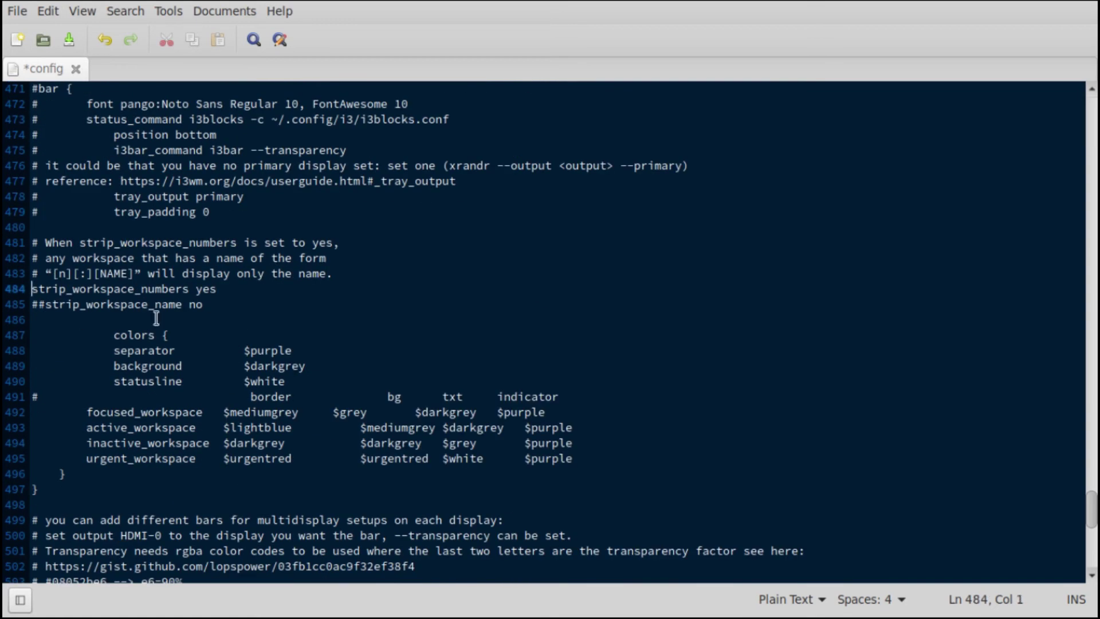
type("#")
key("Down")
key("Down")
key("Down")
key("numbersign")
key("Down")
key("numbersign")
key("Down")
key("numbersign")
key("Down")
key("numbersign")
key("Down")
key("Down")
key("numbersign")
key("Down")
key("numbersign")
key("Down")
key("numbersign")
key("Down")
key("numbersign")
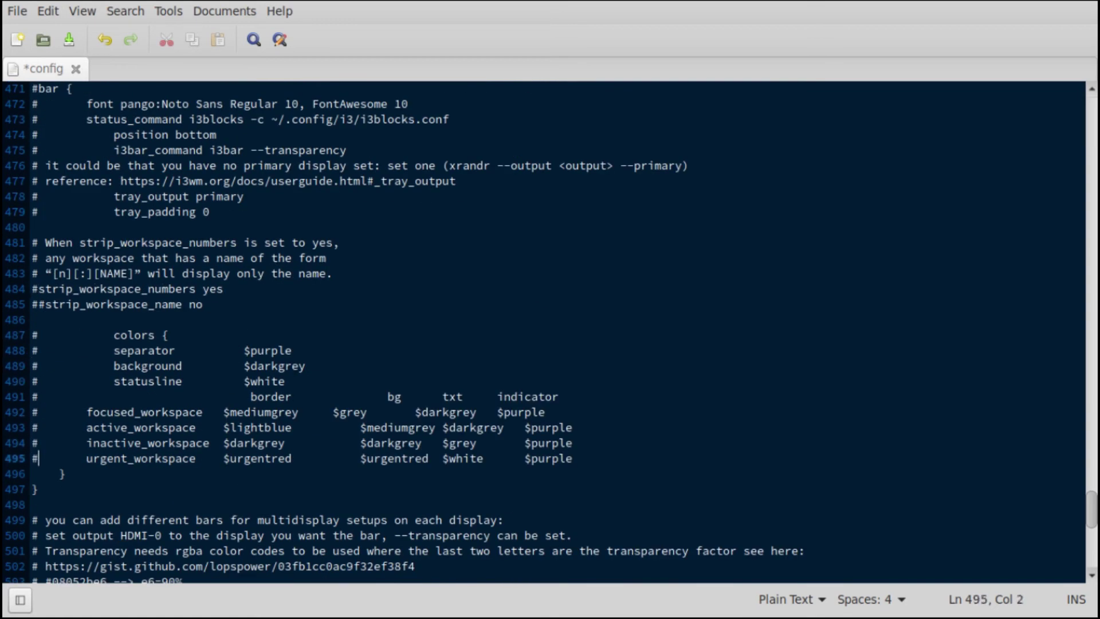
key("Down")
key("numbersign")
key("Down")
type("#")
scroll(240, 311, "up", 5)
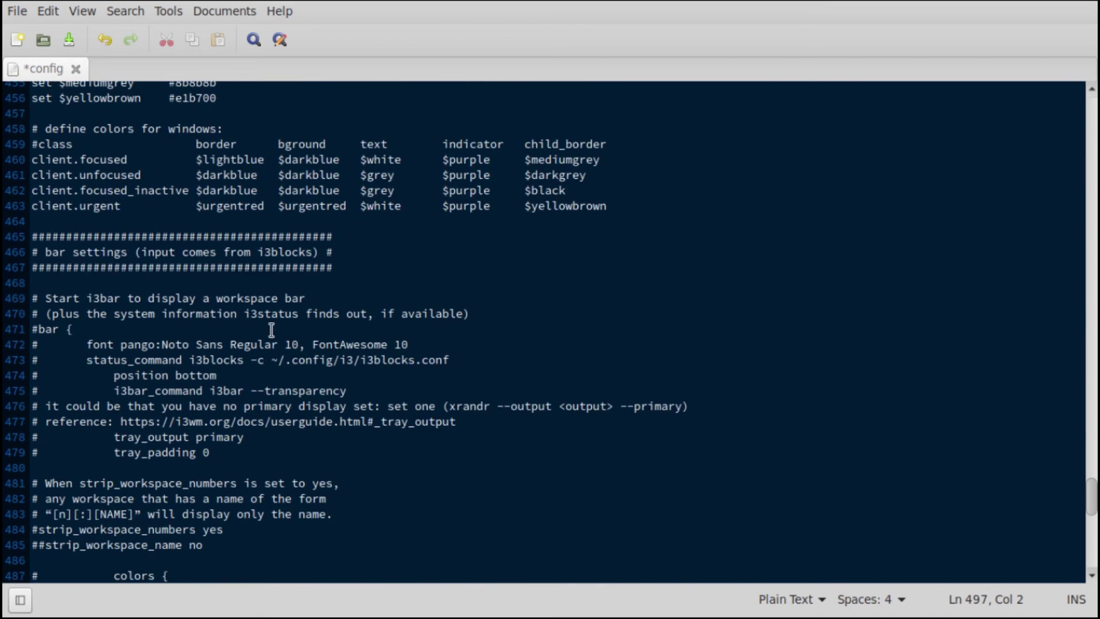
- Back up the i3 config by running cd .config/i3/ and cp config config-bak
key("super+f")
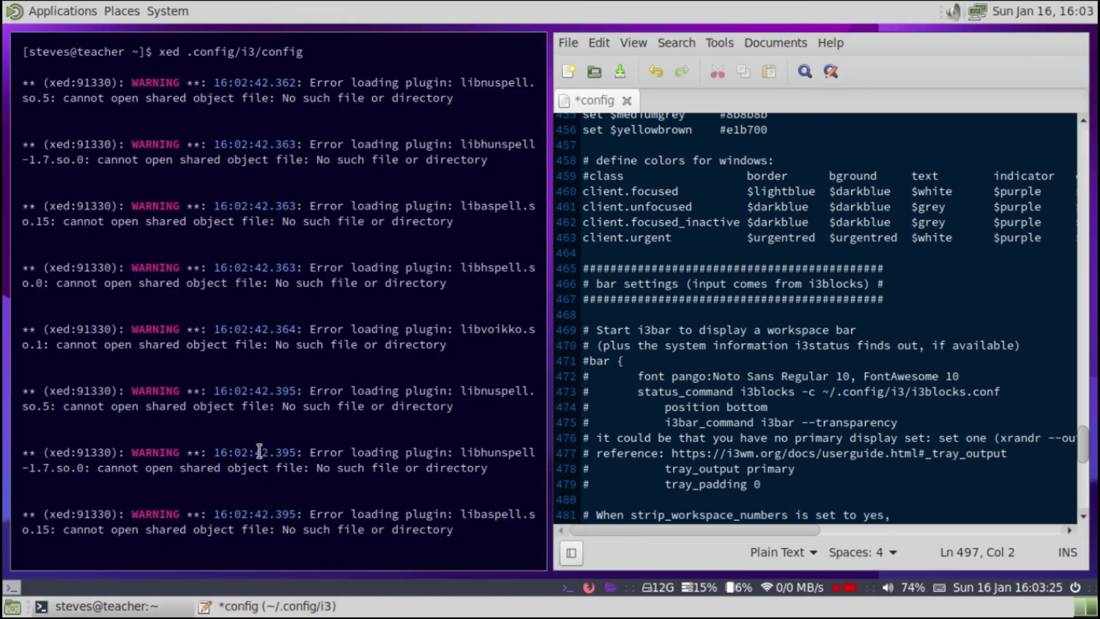
key("super+Return")
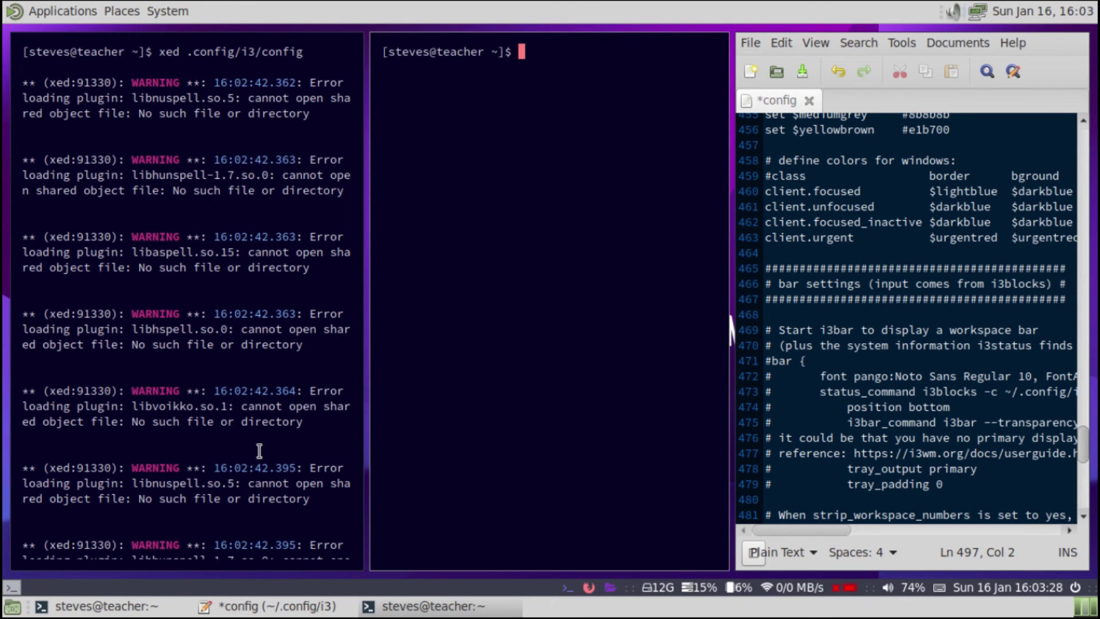
type("cp .com")
key("BackSpace")
key("BackSpace")
key("BackSpace")
key("BackSpace")
key("BackSpace")
key("BackSpace")
type("c")
key("ctrl+c")
key("ctrl+c")
type("cd .co")
key("Tab")
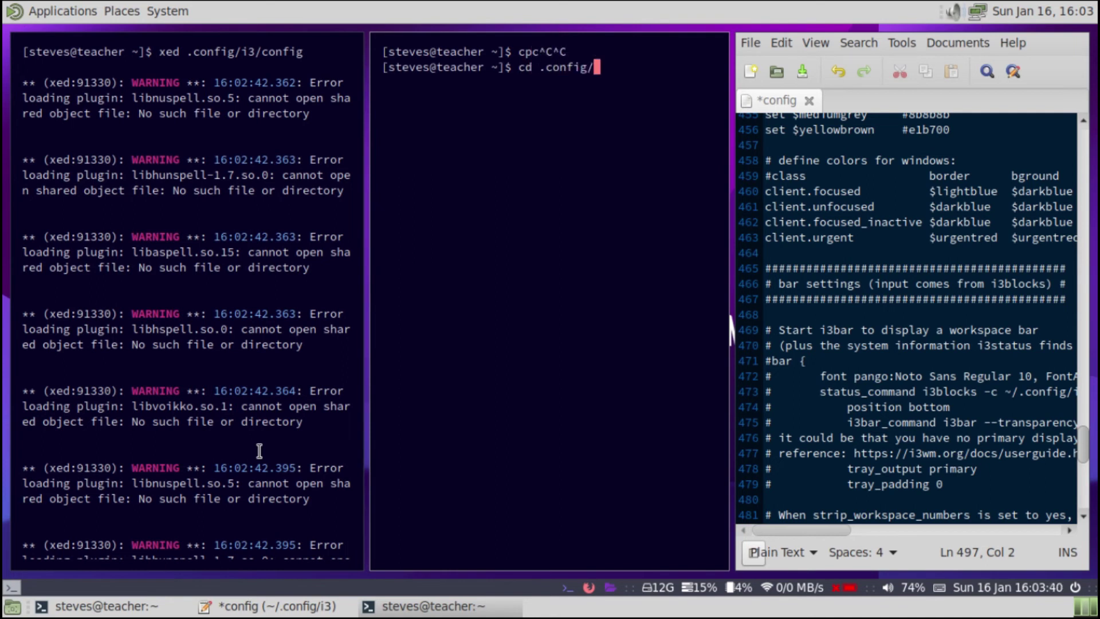
type("i3/")
key("Return")
type("c")
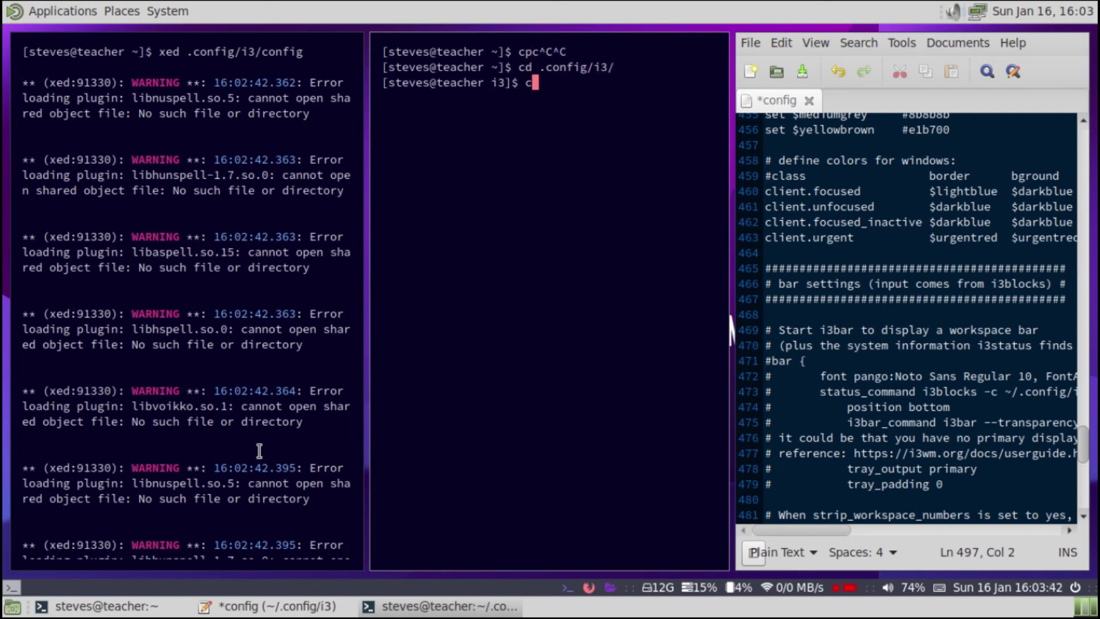
type("p config config")
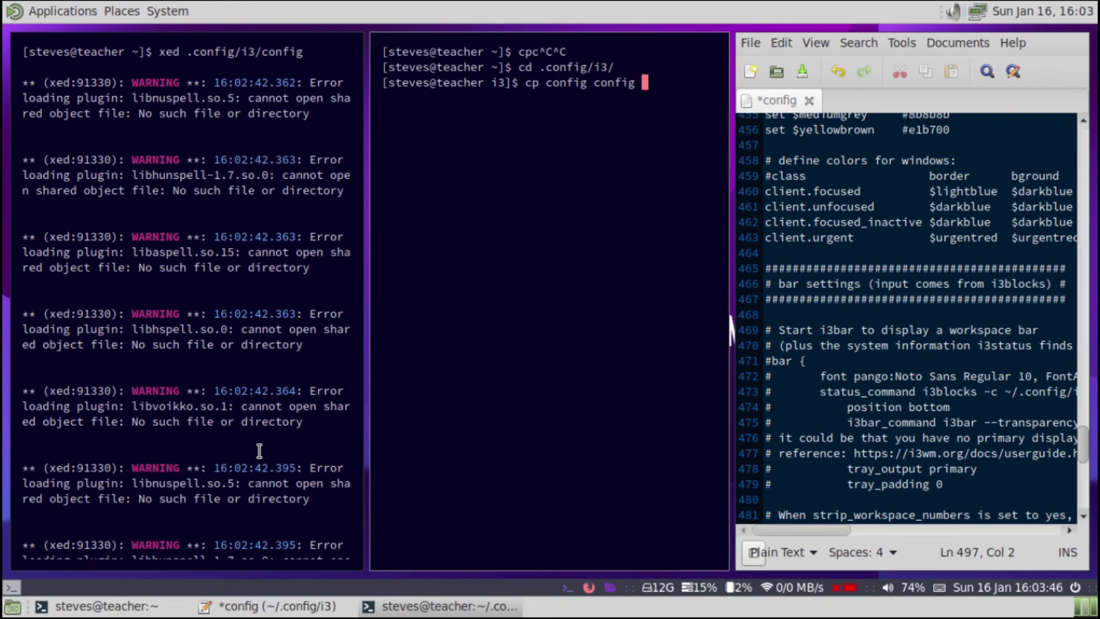
key("BackSpace")
type("-bak")
key("Return")
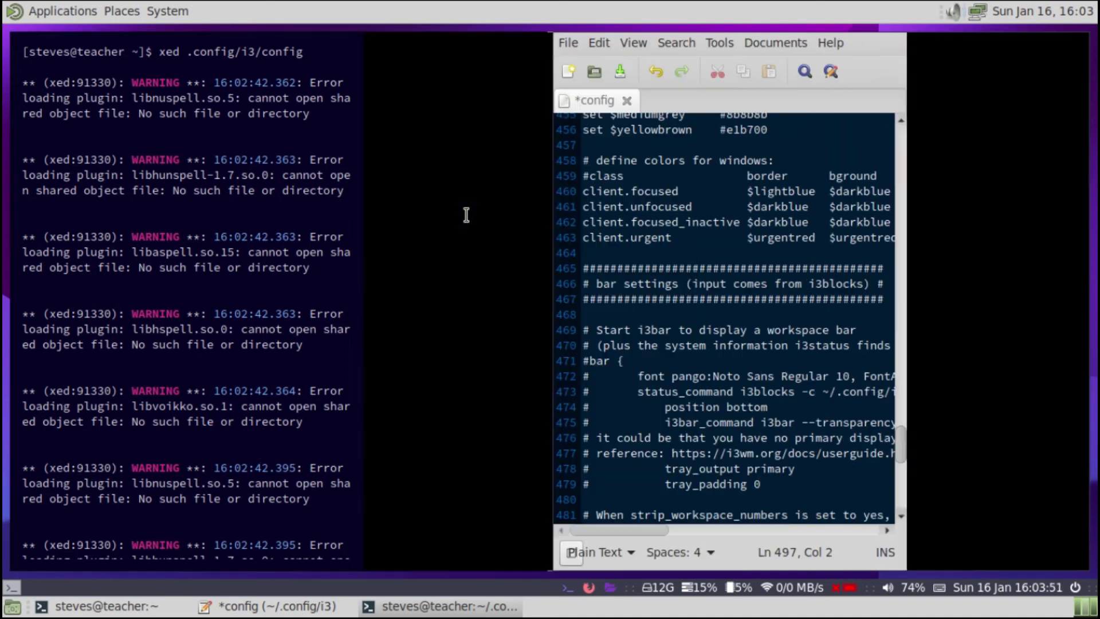
- Save the edited config in Xed and reload i3 to remove the status bar
left_click(745, 207)
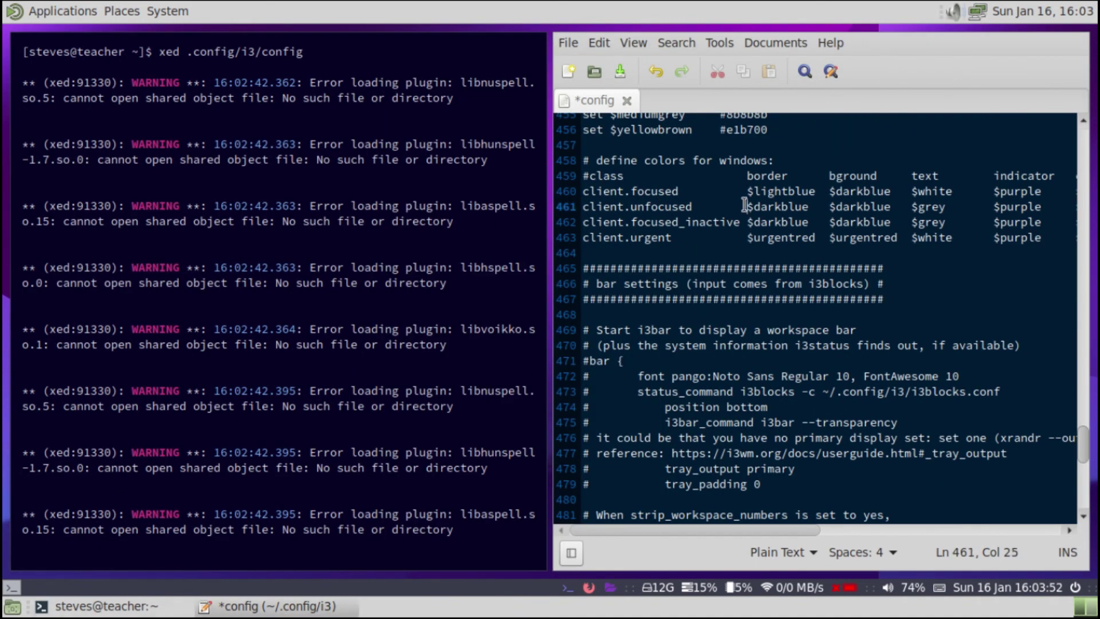
key("ctrl+s")
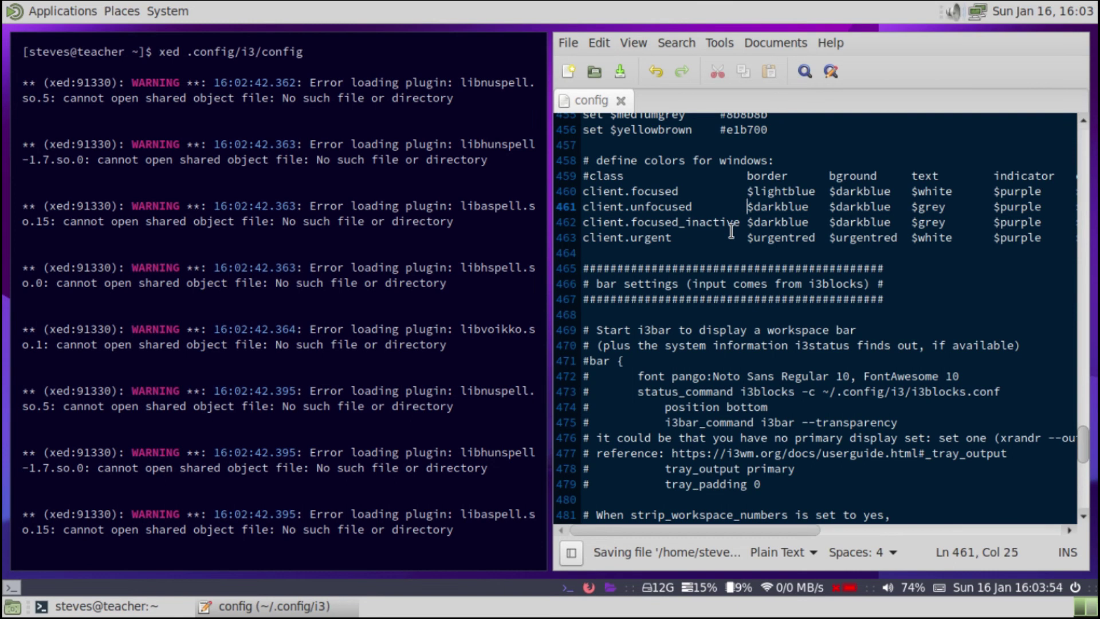
key("super+shift+r")
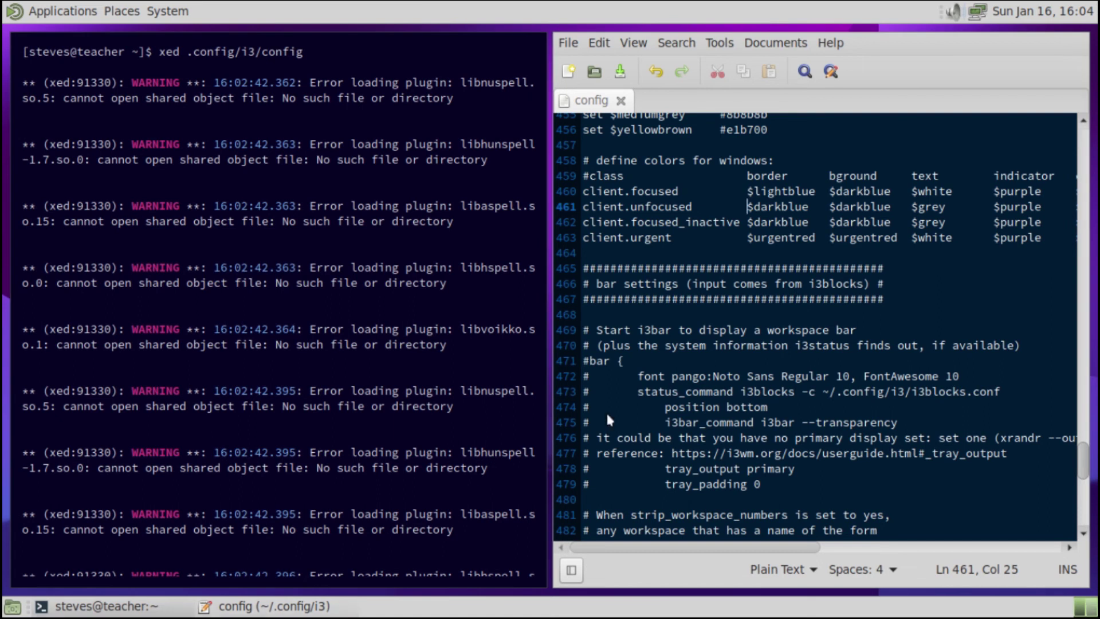
- Delete the # characters from the bar block lines to uncomment it
left_click(658, 380)
key("Down")
key("Down")
key("Down")
key("Down")
key("Down")
key("Down")
key("Down")
key("Down")
key("Down")
key("Down")
key("Down")
key("Down")
key("Down")
key("Down")
key("Down")
key("Down")
key("Down")
key("Down")
key("Down")
key("Down")
key("Home")
key("Delete")
key("Up")
key("Delete")
key("Up")
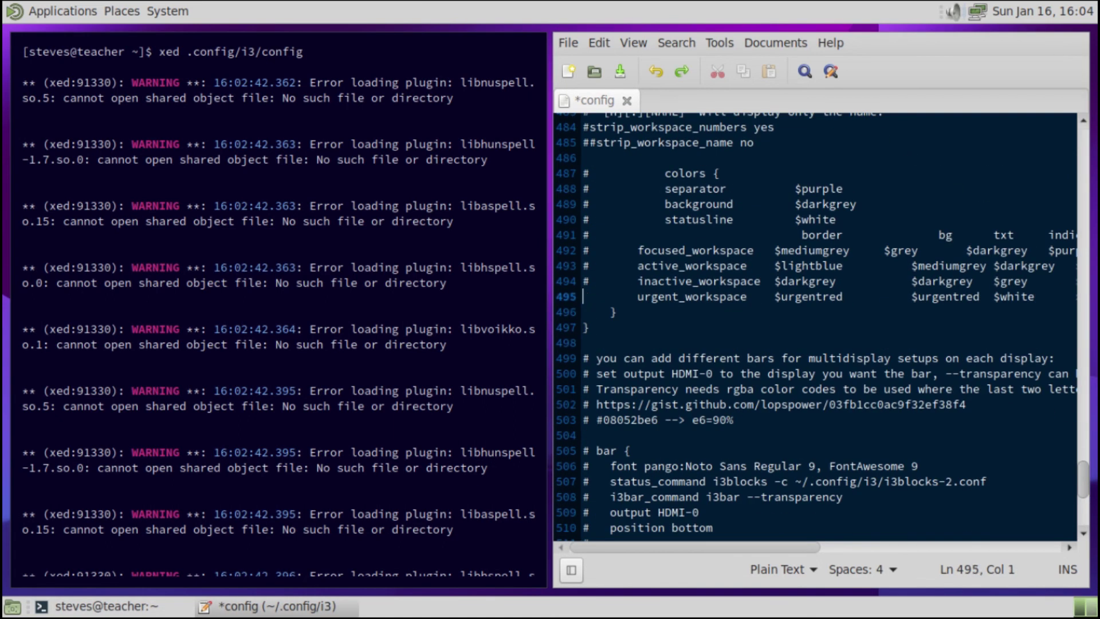
key("Delete")
key("Up")
key("Delete")
key("Up")
key("Delete")
key("Up")
key("Up")
key("Delete")
key("Up")
key("Delete")
key("Up")
key("Delete")
key("Up")
key("Delete")
key("Up")
key("Up")
key("Up")
key("Delete")
key("Up")
key("Up")
key("Up")
key("Up")
key("Up")
key("Up")
key("Up")
key("Up")
key("Up")
key("Up")
key("Up")
key("Up")
key("Up")
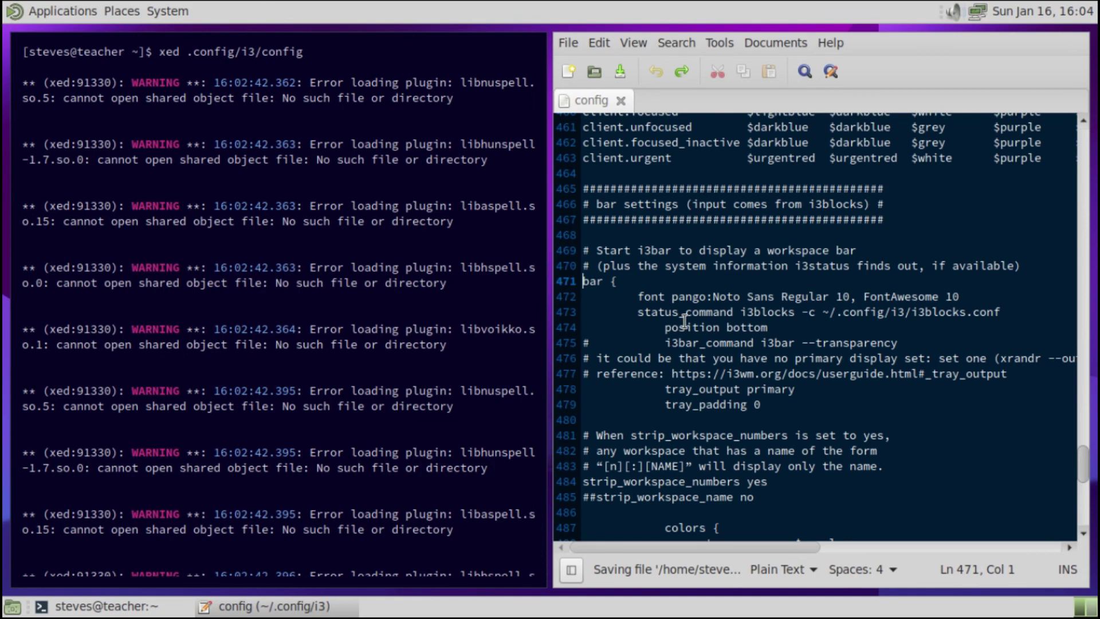
- Restart i3 so its status bar returns, then close Xed
key("super+shift+r")
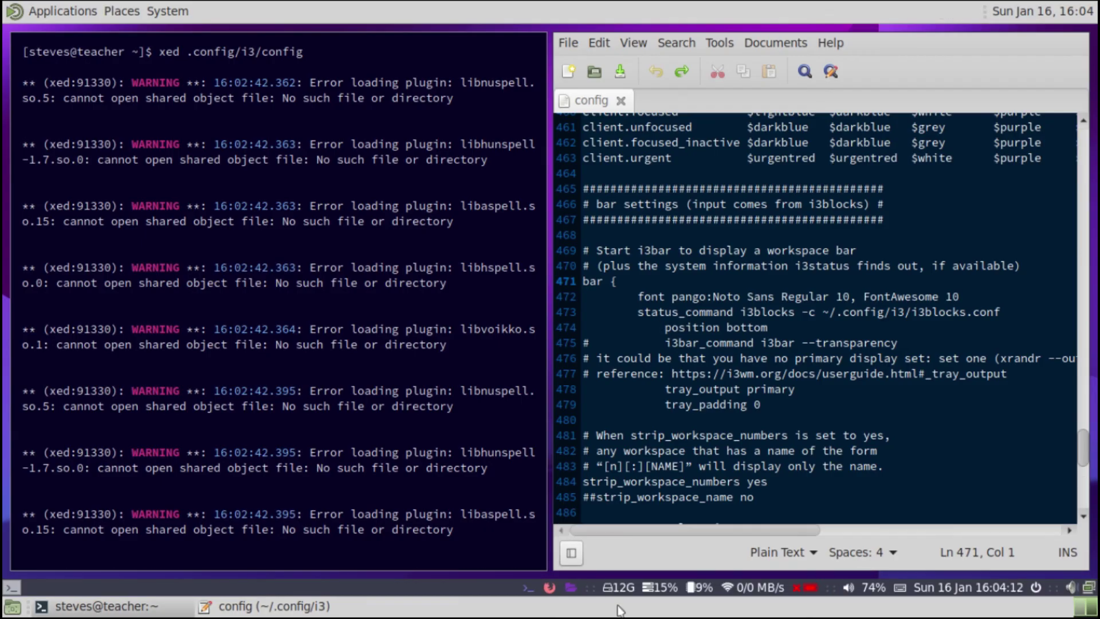
left_click(794, 277)
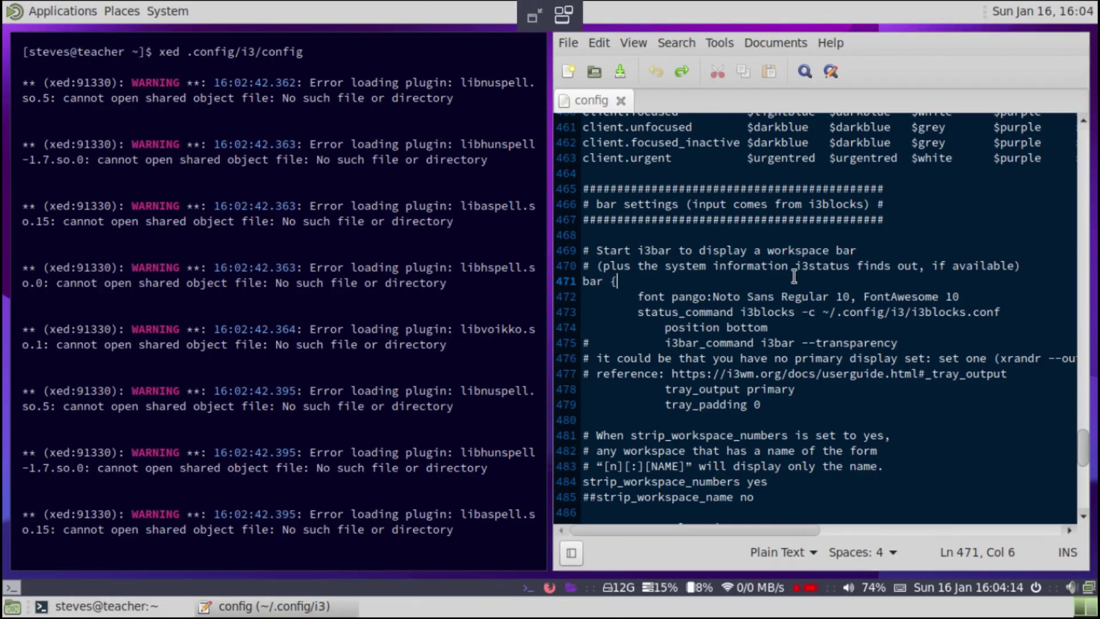
key("ctrl+q")
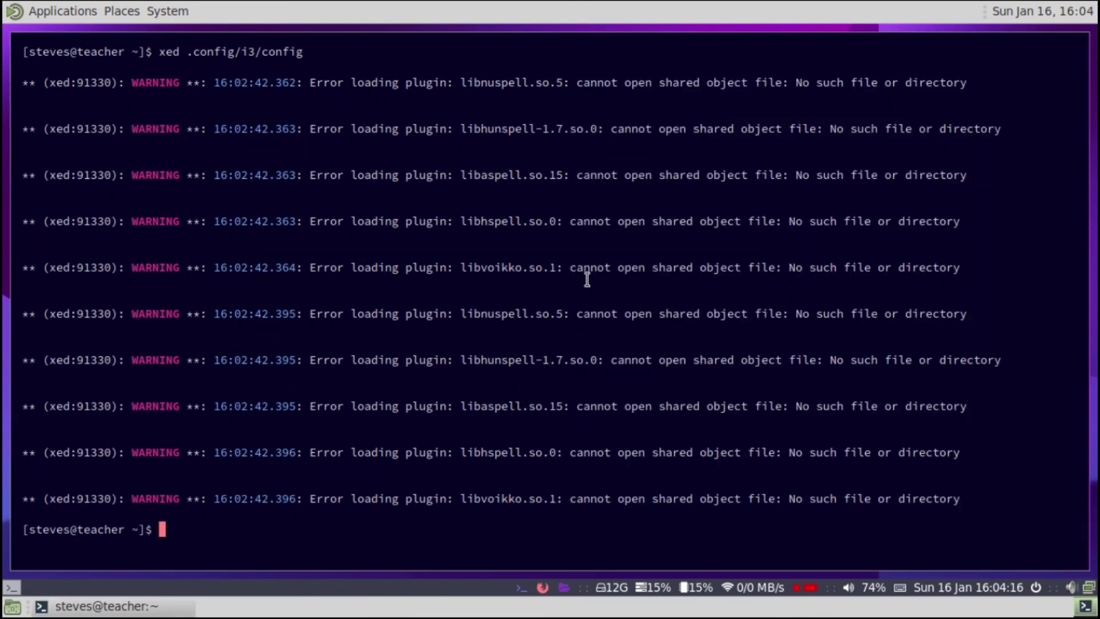
right_click(493, 612)
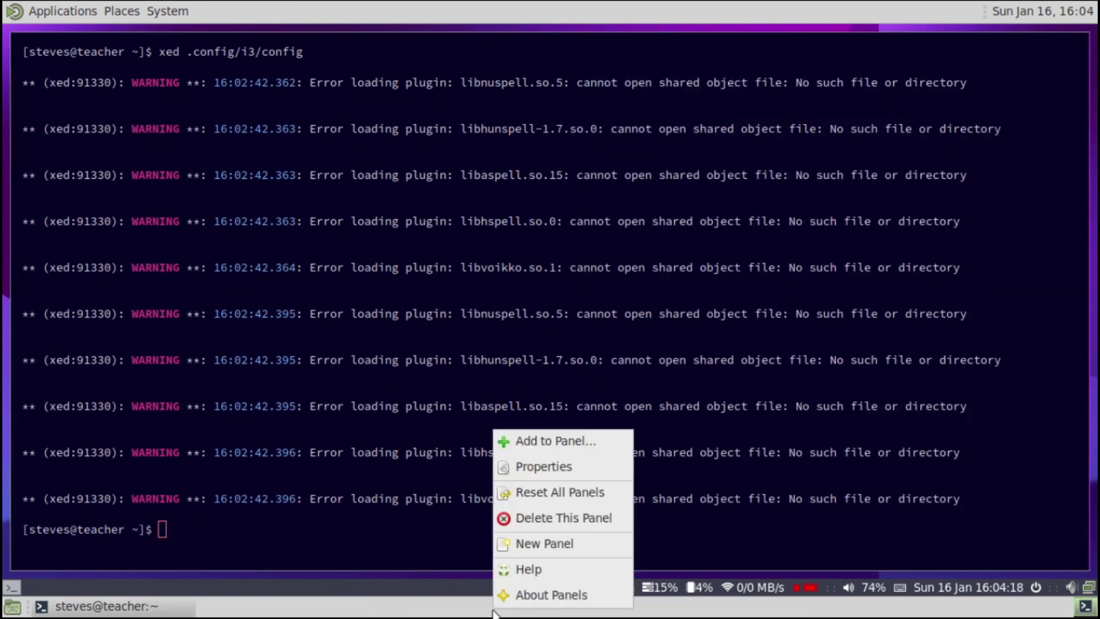
left_click(563, 518)
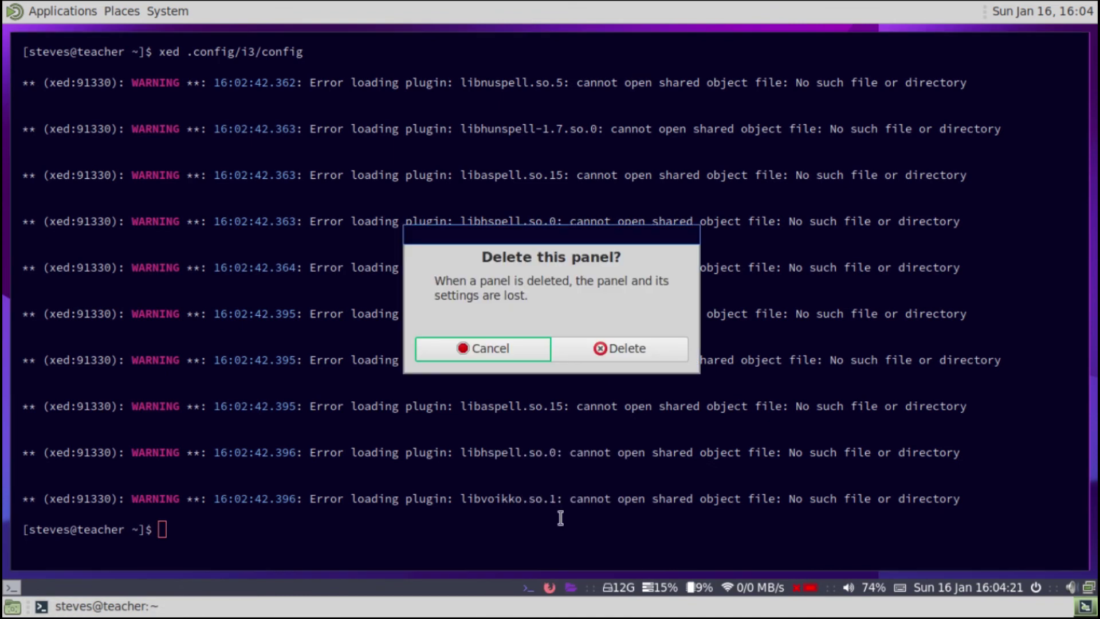
left_click(614, 346)
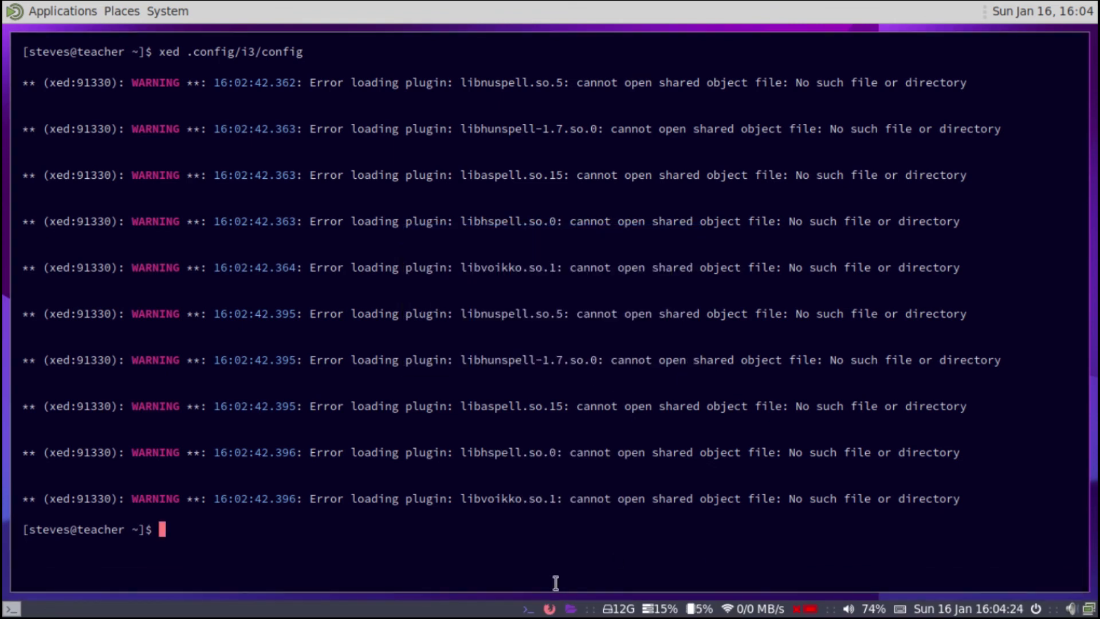
right_click(360, 10)
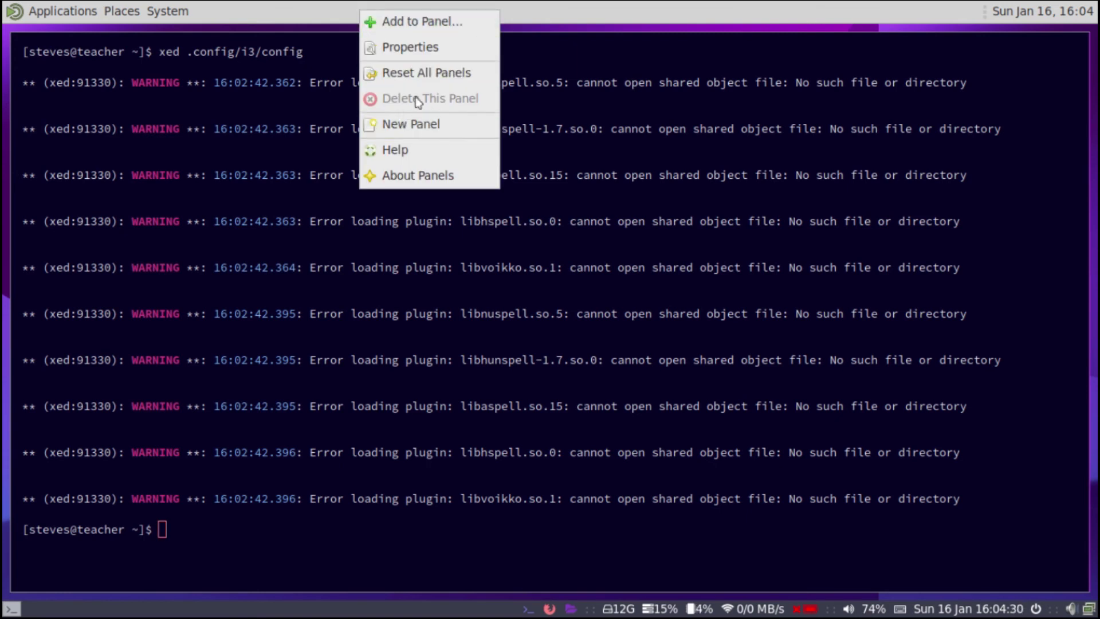
left_click(248, 385)
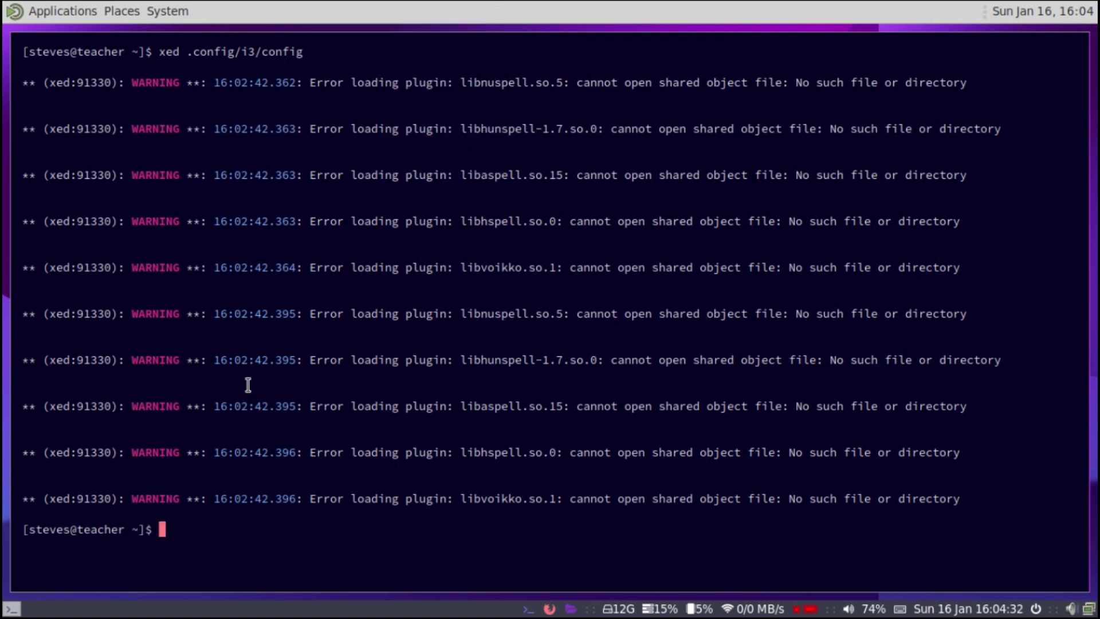
- Launch dconf-editor and dismiss its welcome warning
type("dconf-editor")
key("Return")
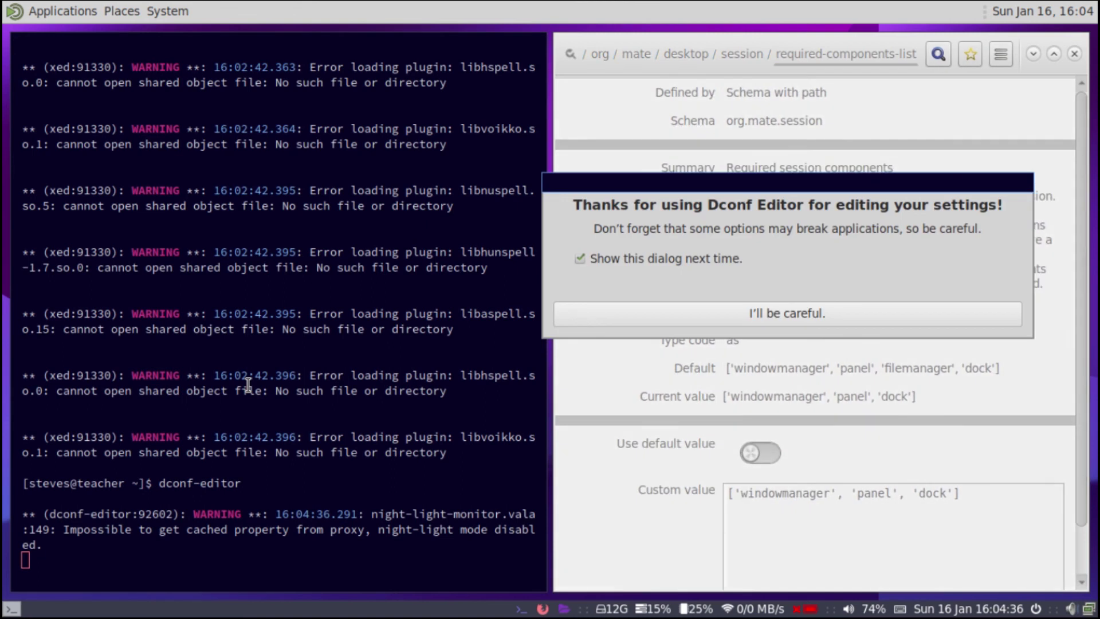
left_click(792, 314)
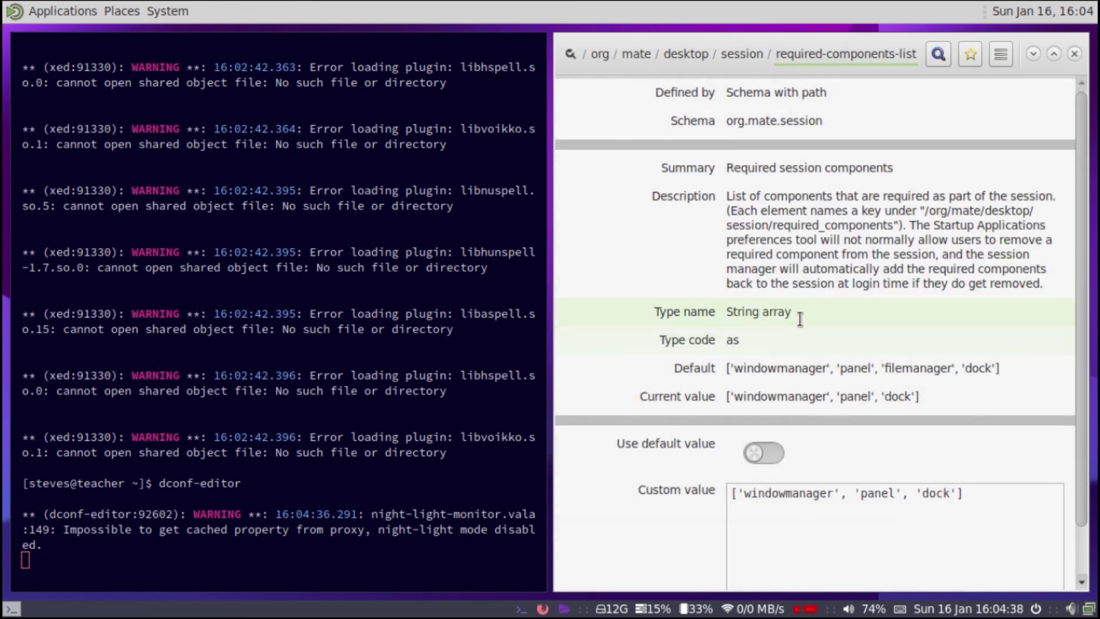
key("F11")
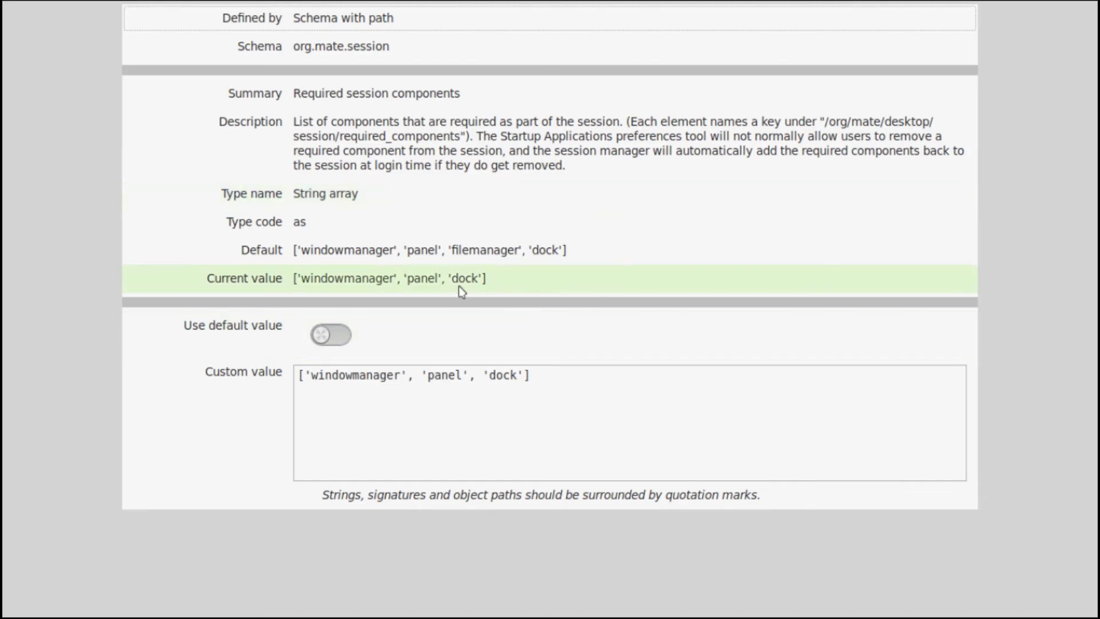
key("F11")
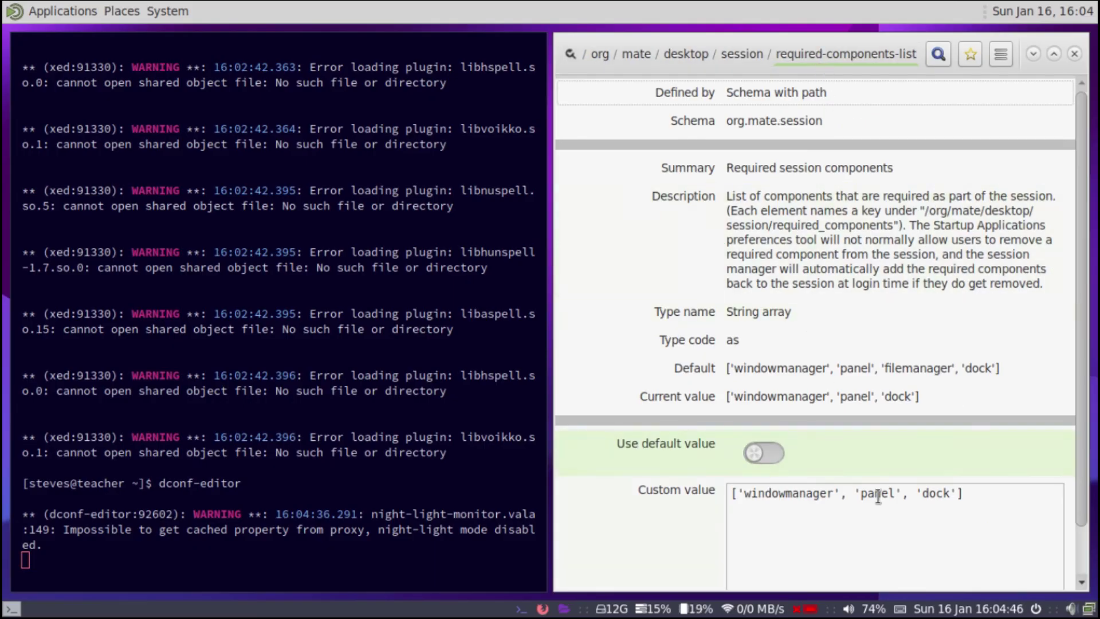
- Remove 'panel' so required-components-list reads ['windowmanager', 'dock'], apply it, and quit the editor
left_click_drag(896, 493, 856, 495)
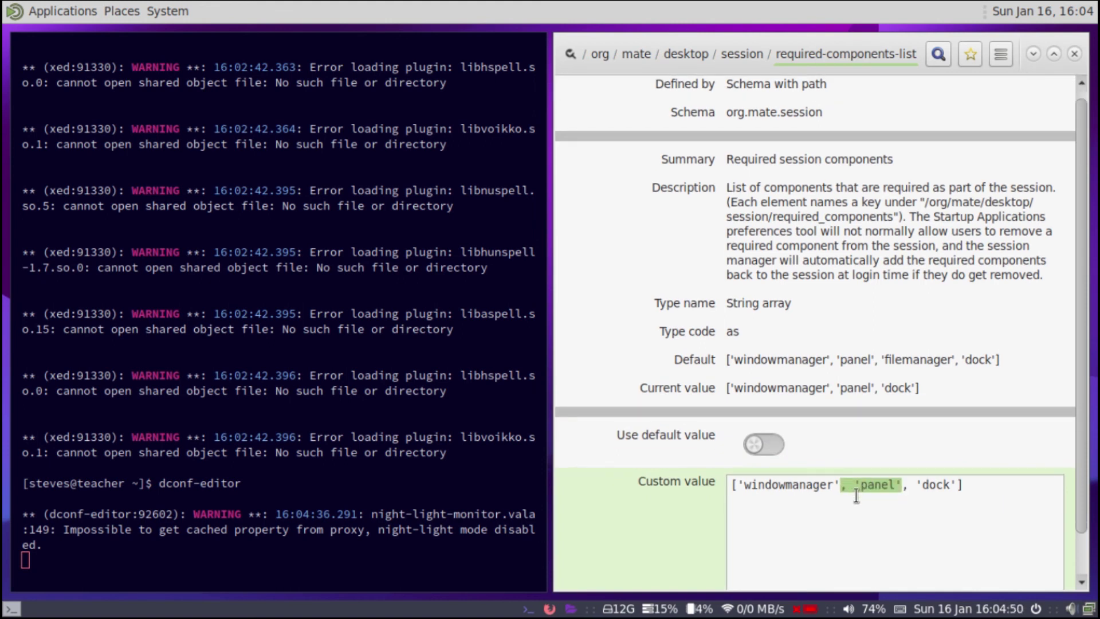
key("BackSpace")
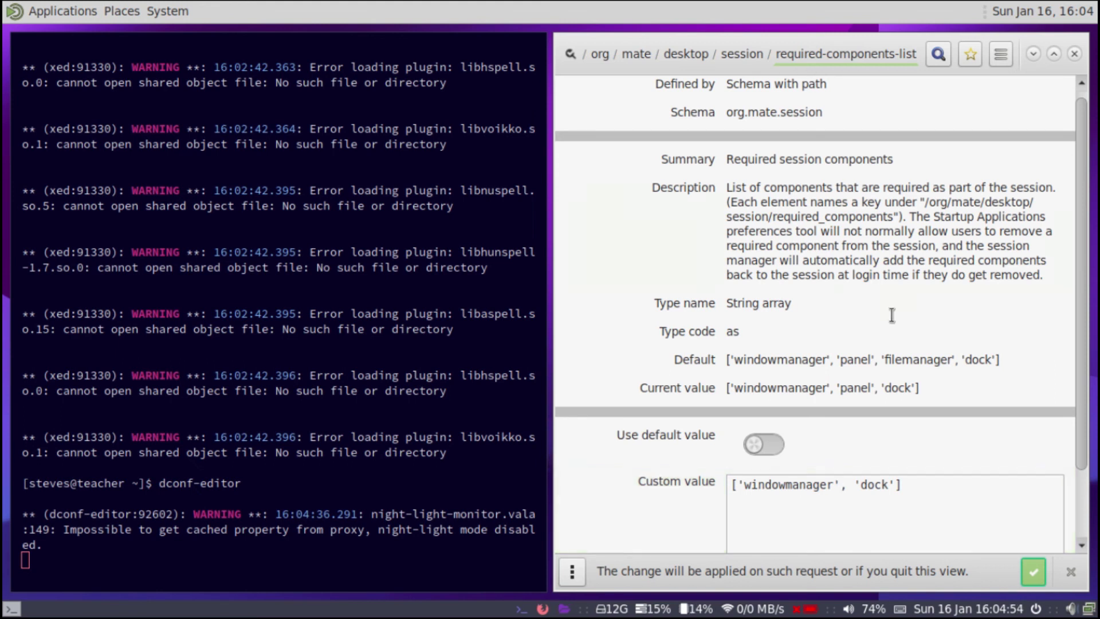
left_click(1036, 570)
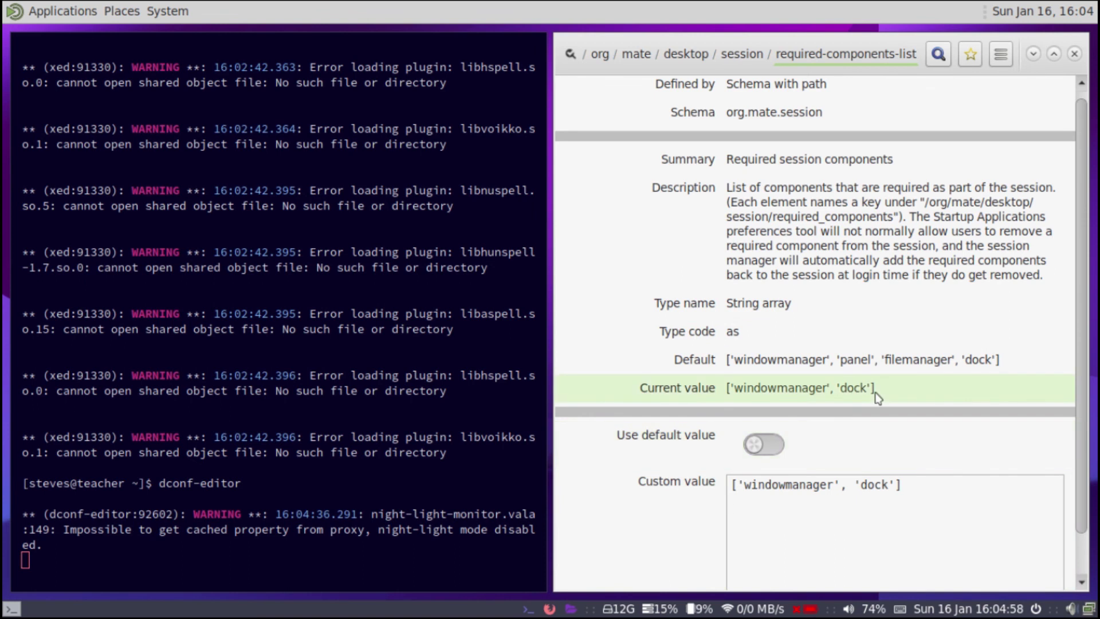
key("ctrl+q")
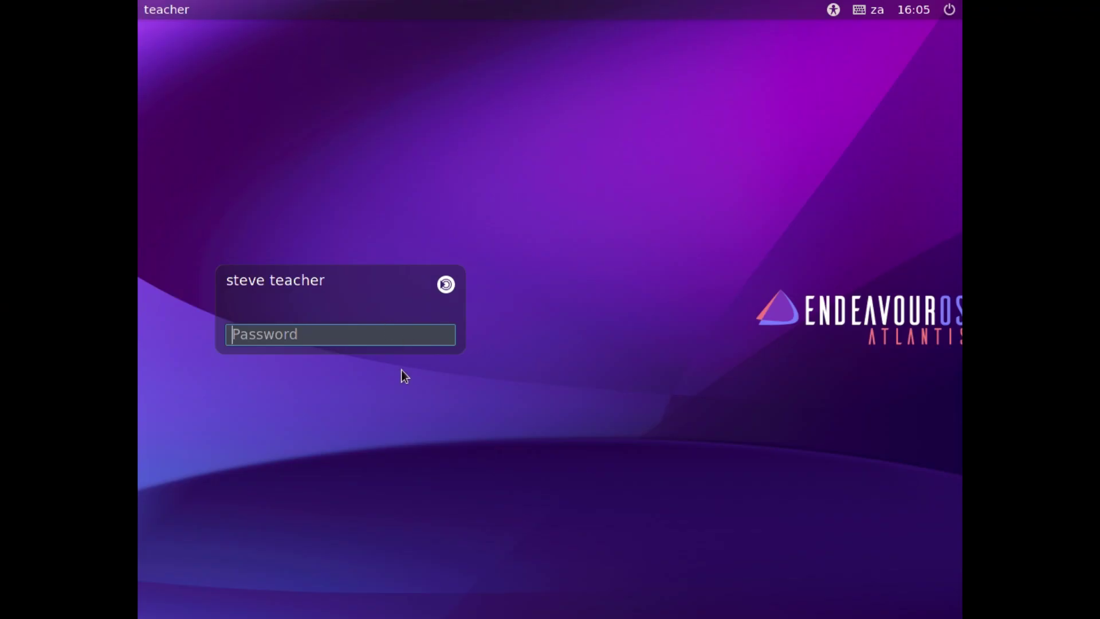
- Log back in with the account password and dismiss the network connection notice
type("********")
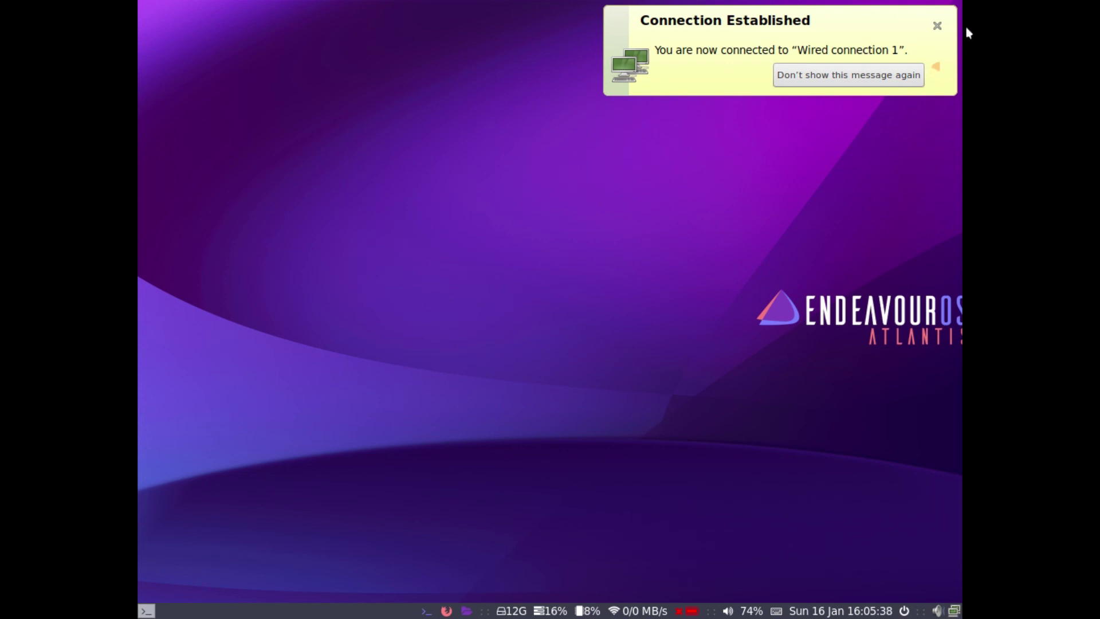
left_click(936, 26)
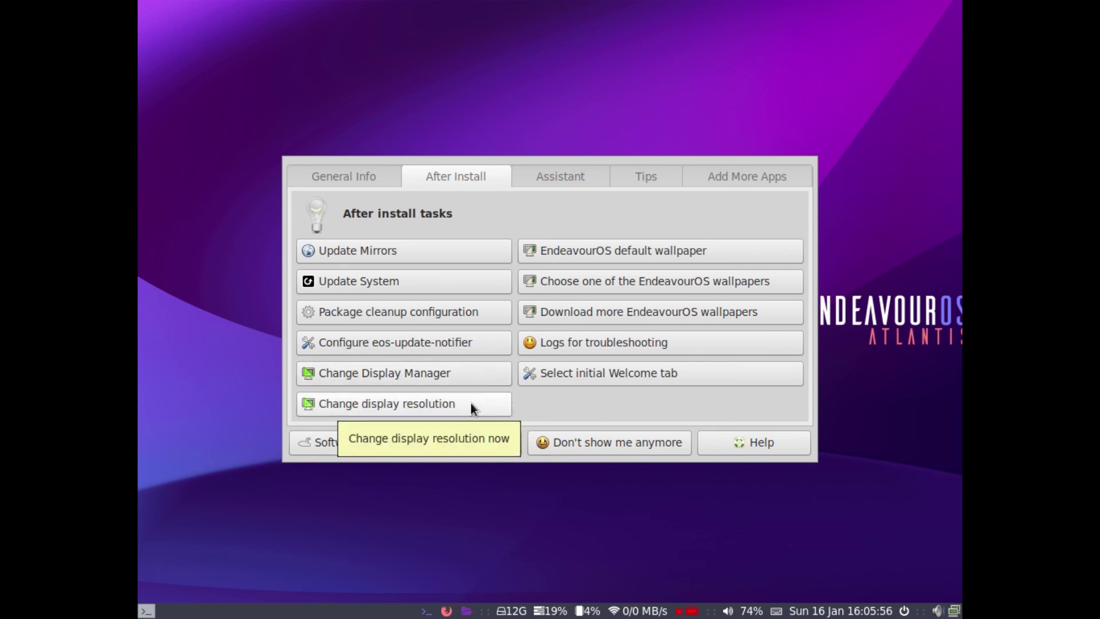
left_click(415, 376)
left_click(544, 364)
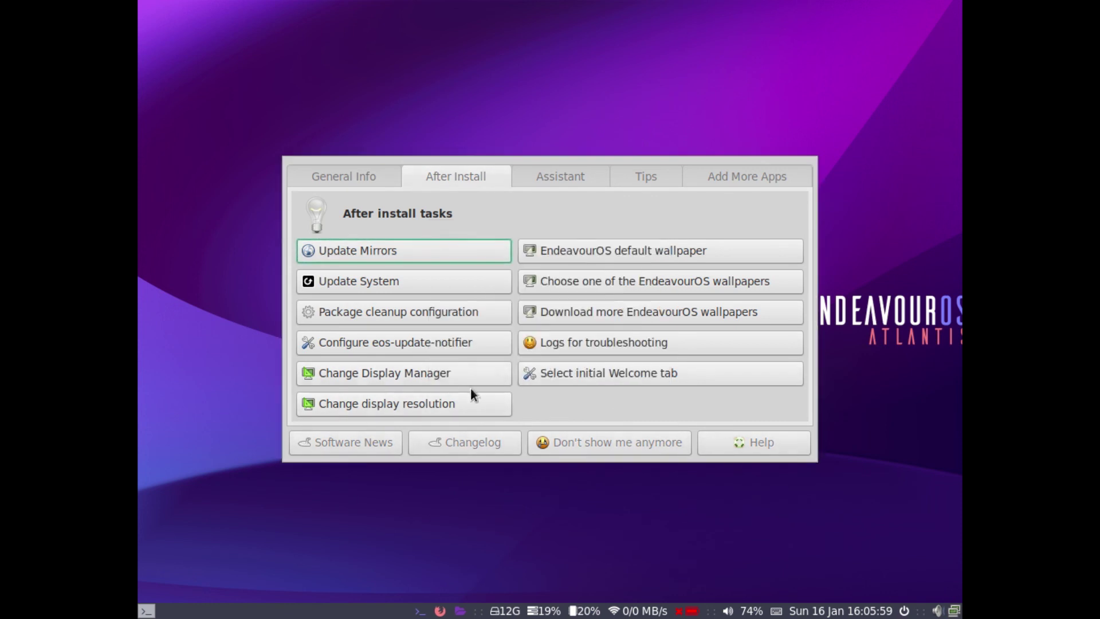
- Pick 1280x720 in EndeavourOS Welcome's resolution chooser and apply it
left_click(440, 410)
scroll(480, 319, "down", 3)
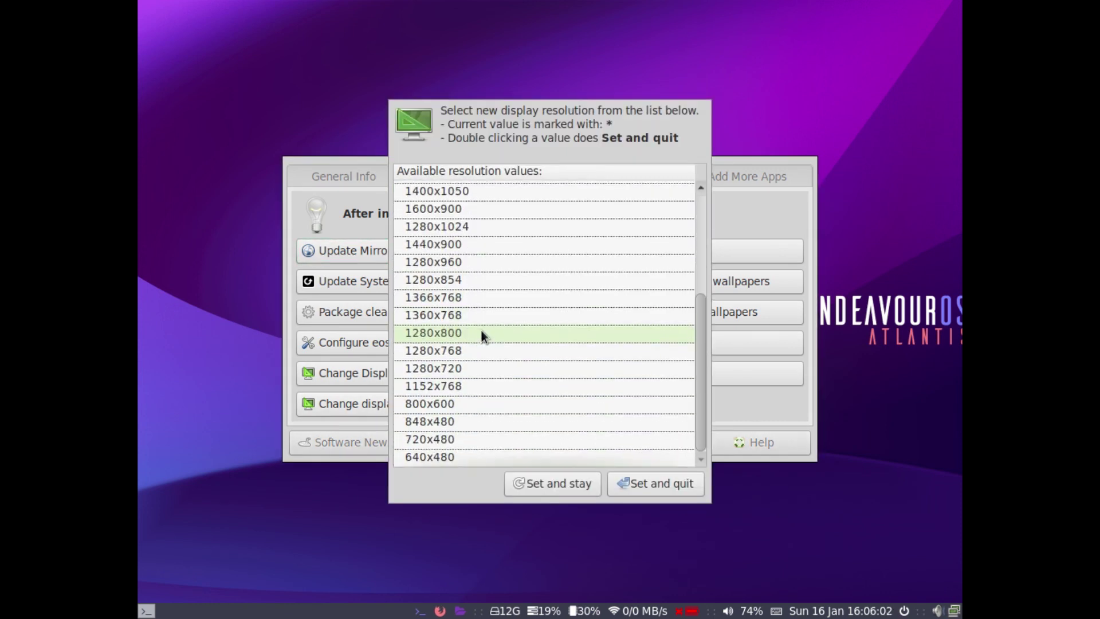
left_click(474, 368)
left_click(643, 482)
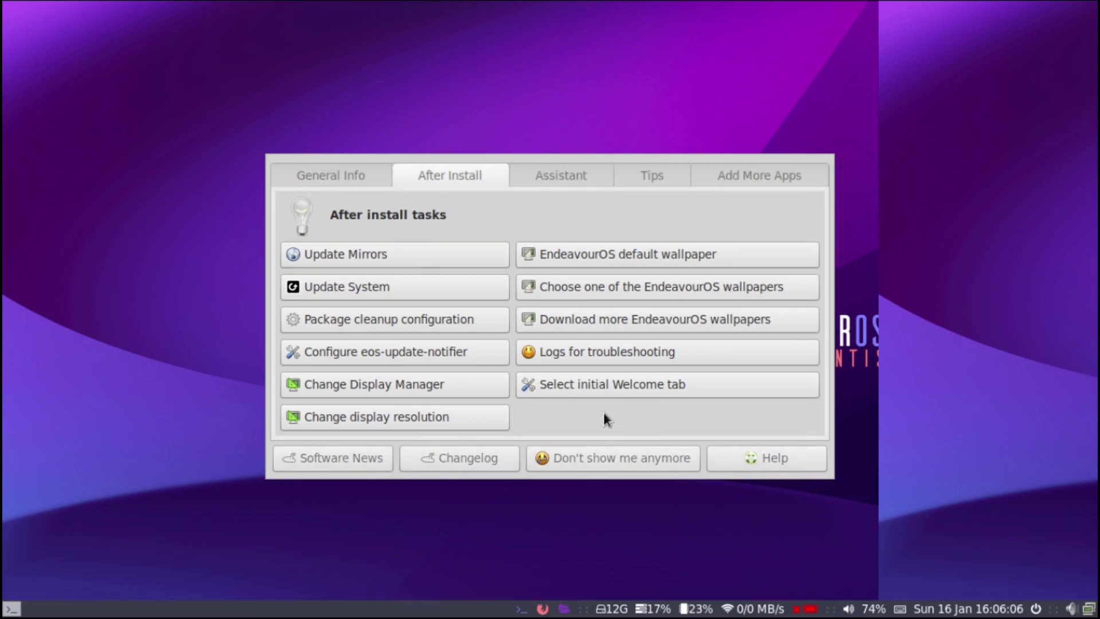
- Close Welcome and install neofetch in a new terminal with 'sudo pacman -S neofetch'
key("super+q")
key("super+Return")
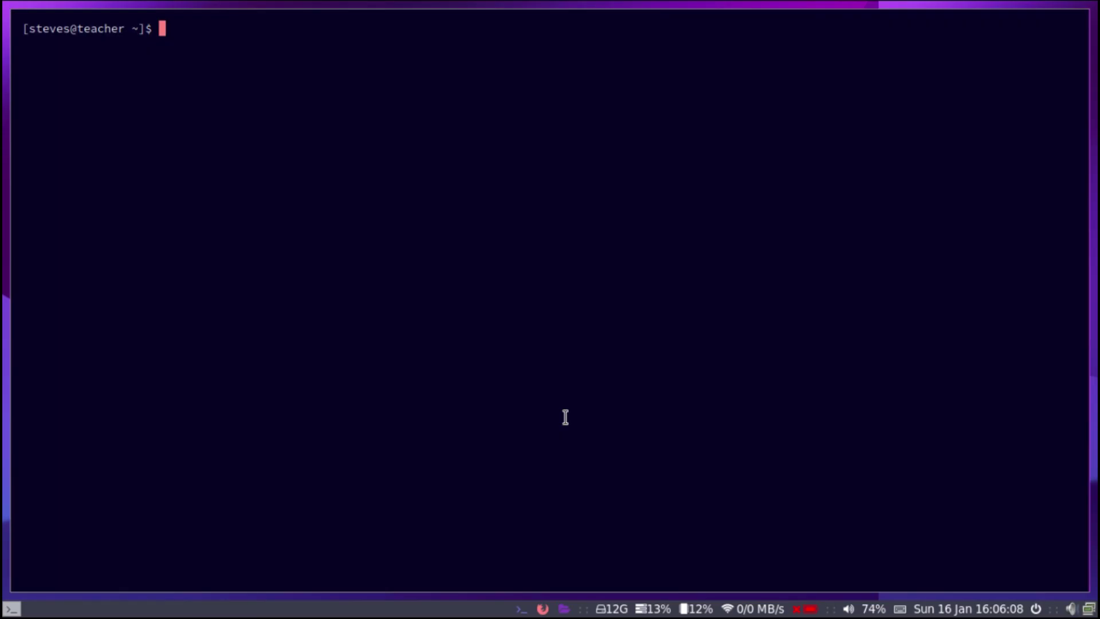
type("sudo pacman -S neoft")
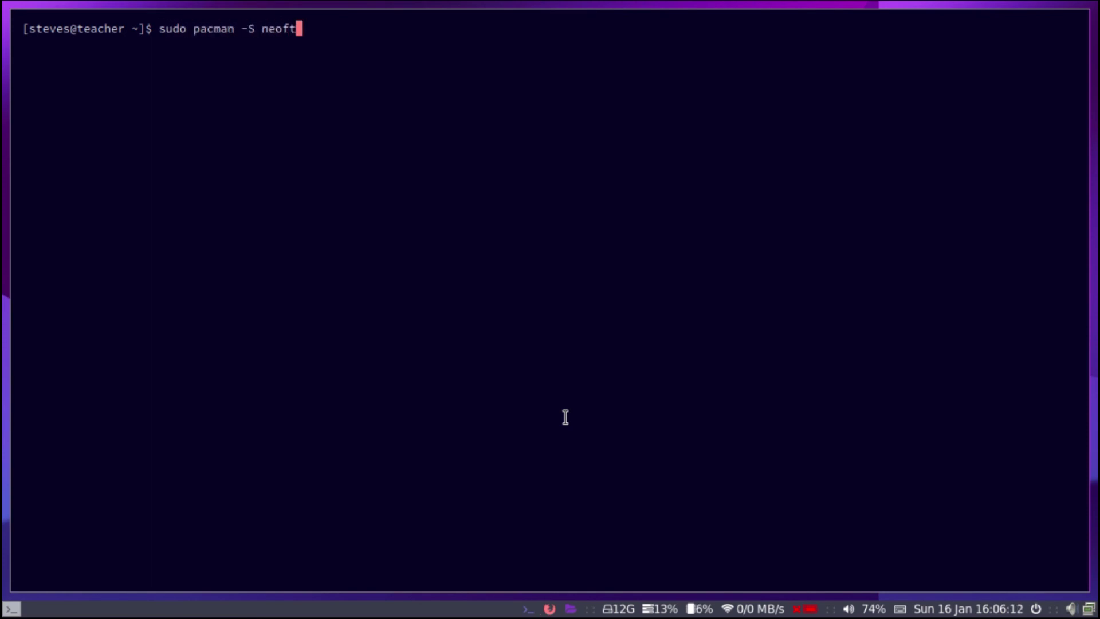
key("BackSpace")
type("etch")
key("Return")
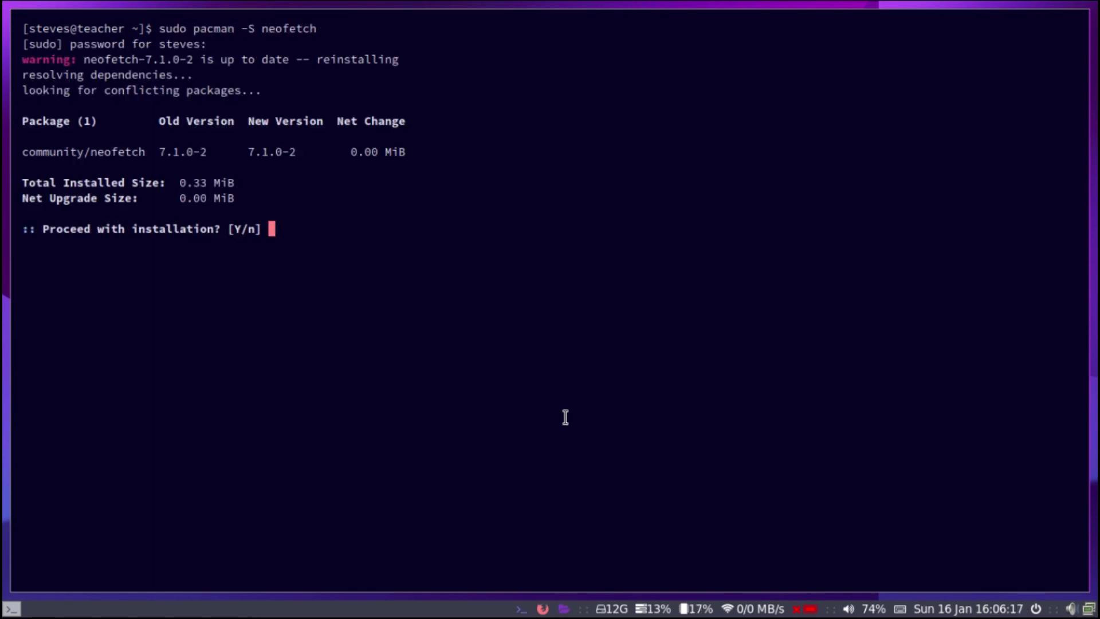
key("Return")
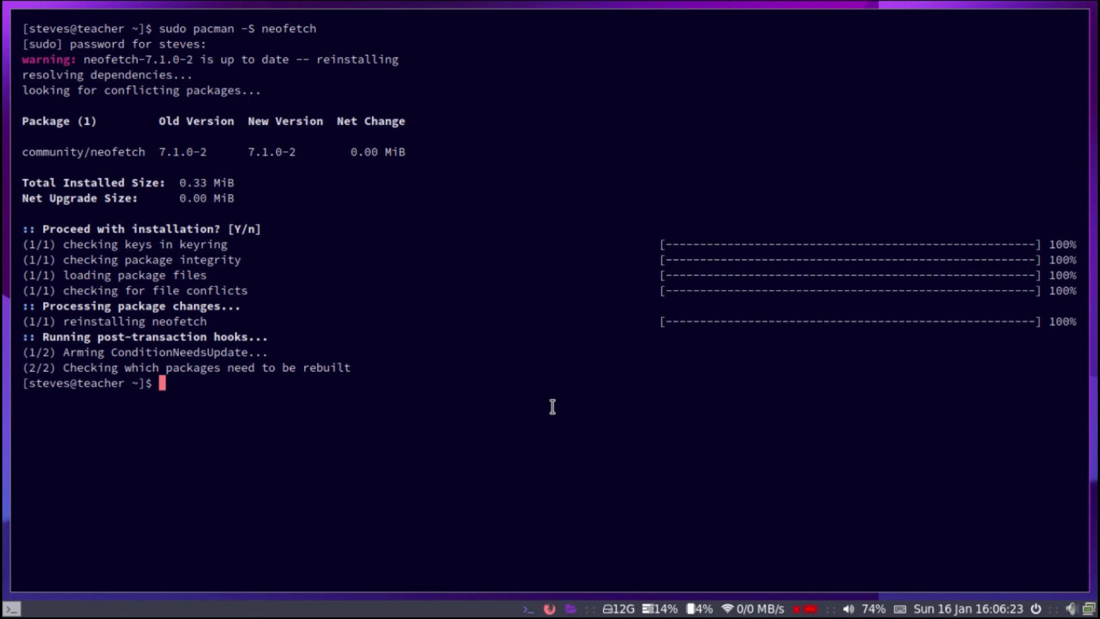
- Run neofetch and highlight its WM: i3 and memory usage lines
type("neofetch")
key("Return")
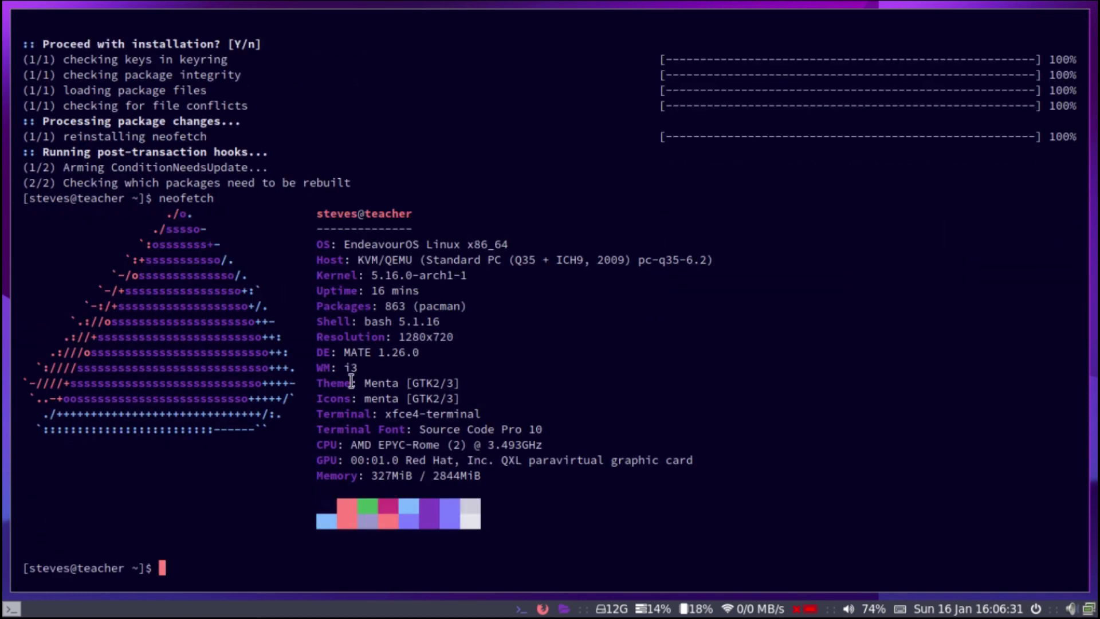
left_click_drag(318, 367, 435, 346)
left_click(439, 372)
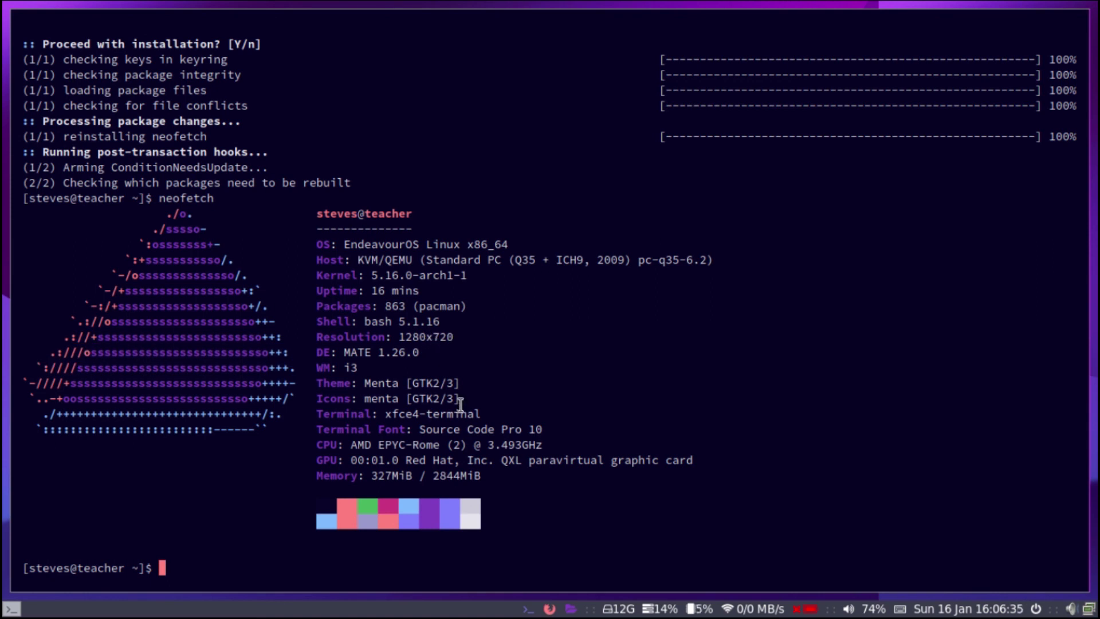
left_click_drag(371, 475, 474, 473)
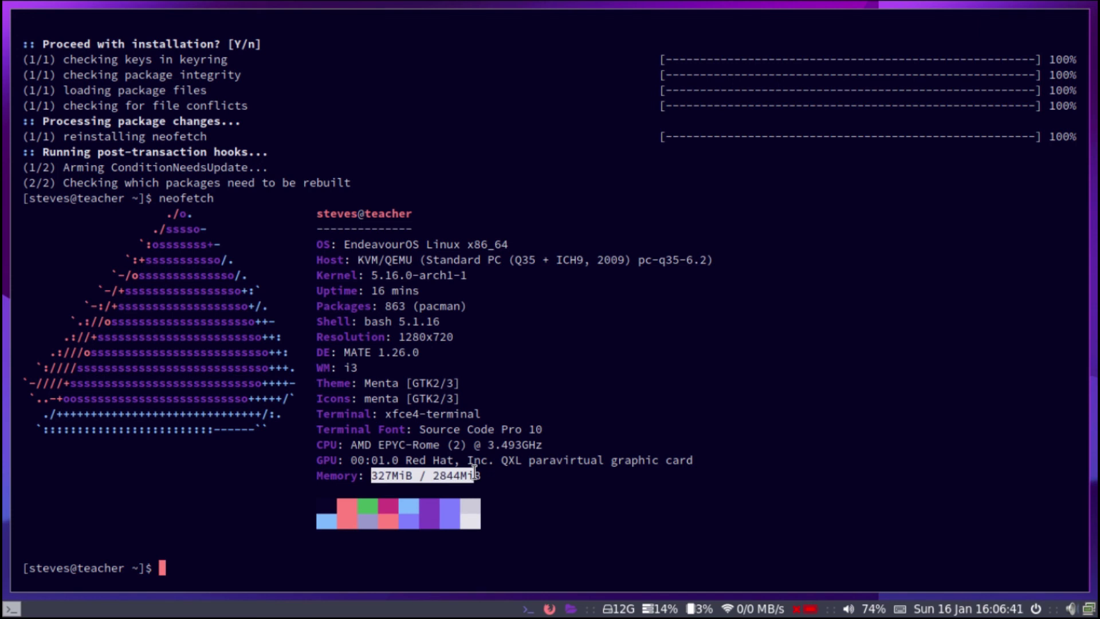
left_click(480, 515)
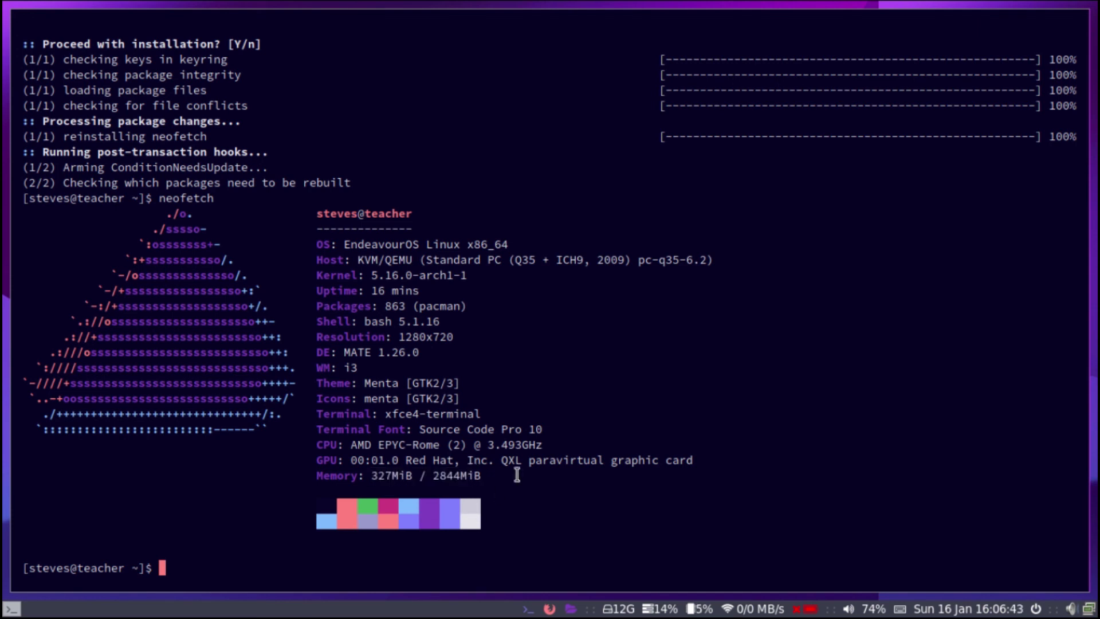